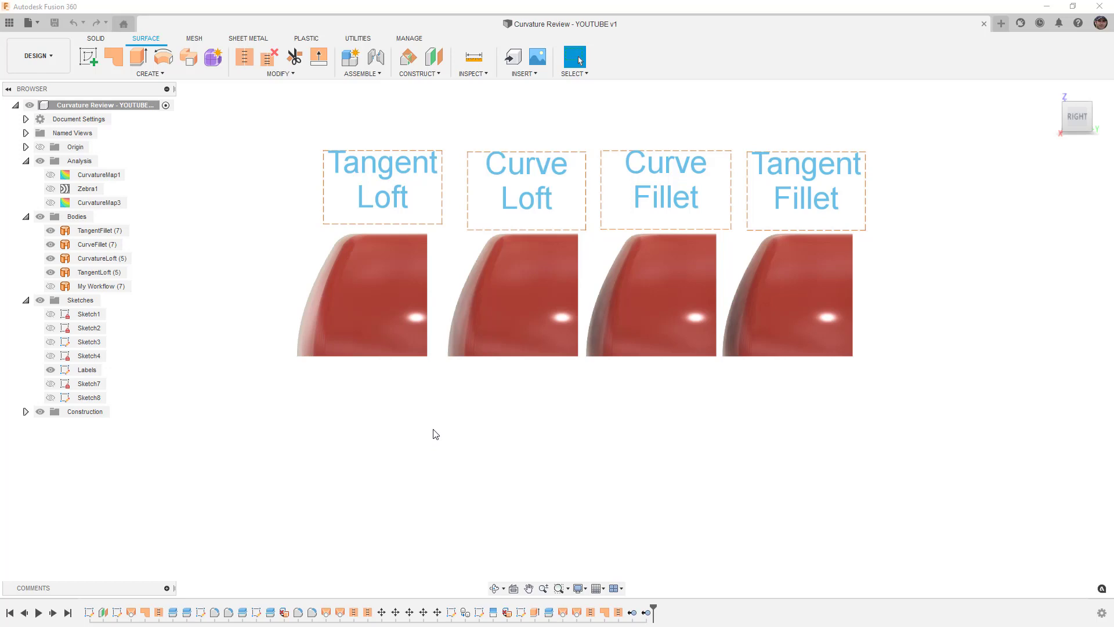
Examine the overall shape and highlights of the four loft and fillet bodies from angled views
click(99, 288)
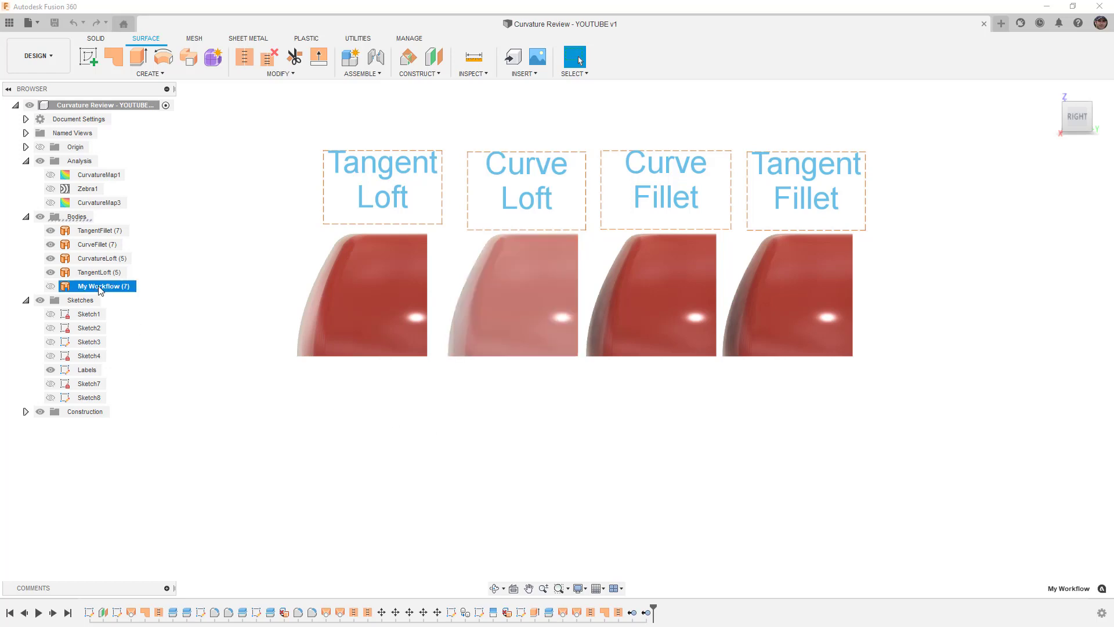
click(206, 276)
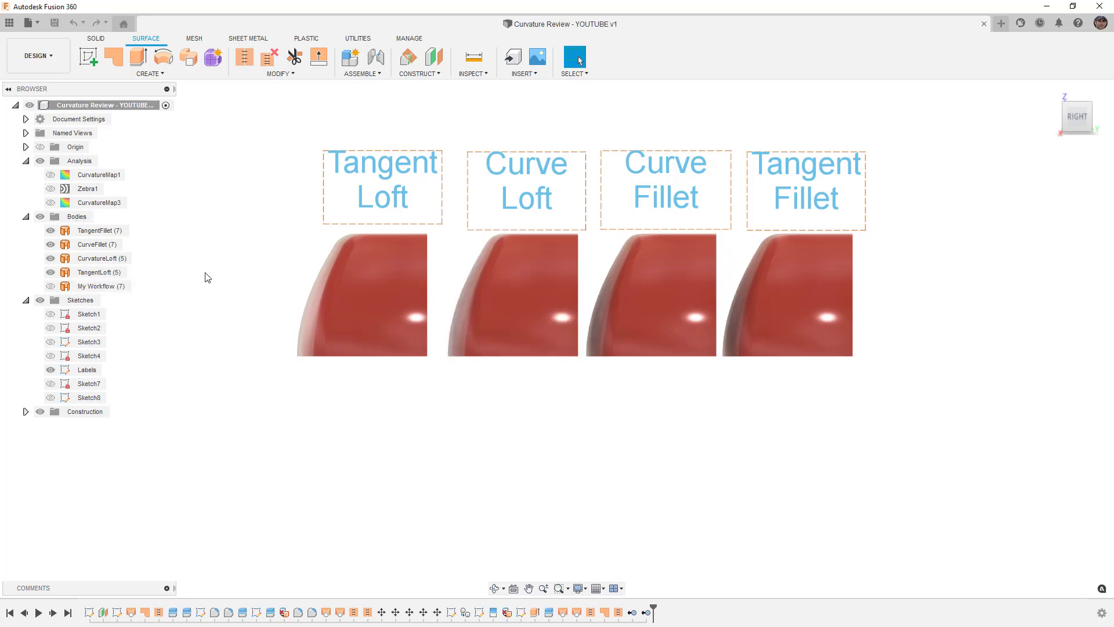
shift+middle_drag(403, 290, 413, 344)
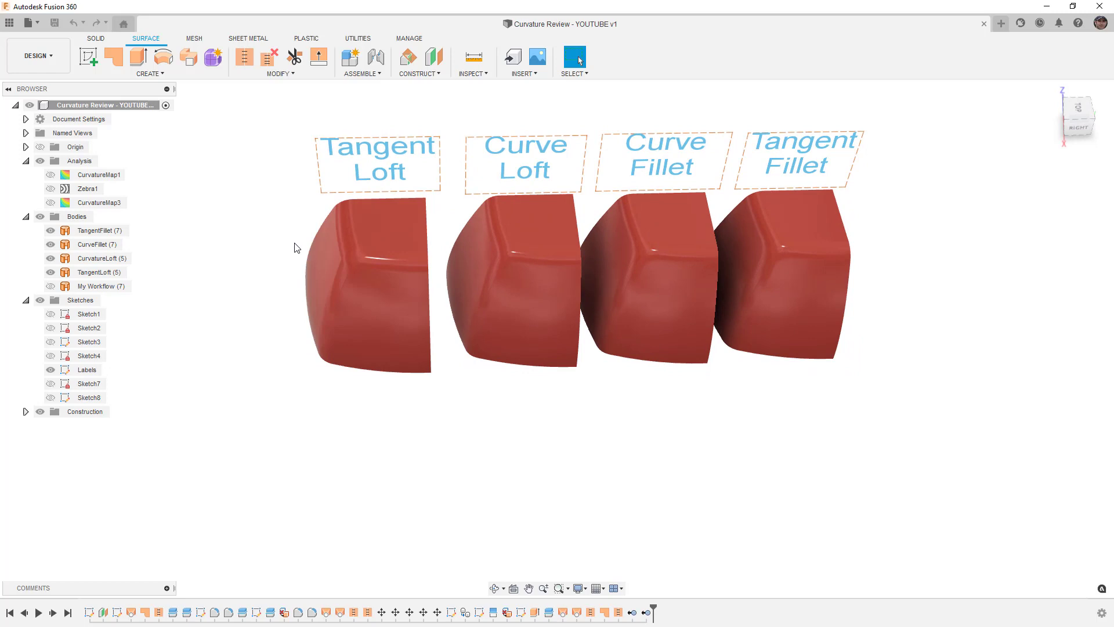
mouse_move(298, 246)
shift+middle_down()
mouse_move(280, 250)
mouse_move(290, 254)
shift+middle_up()
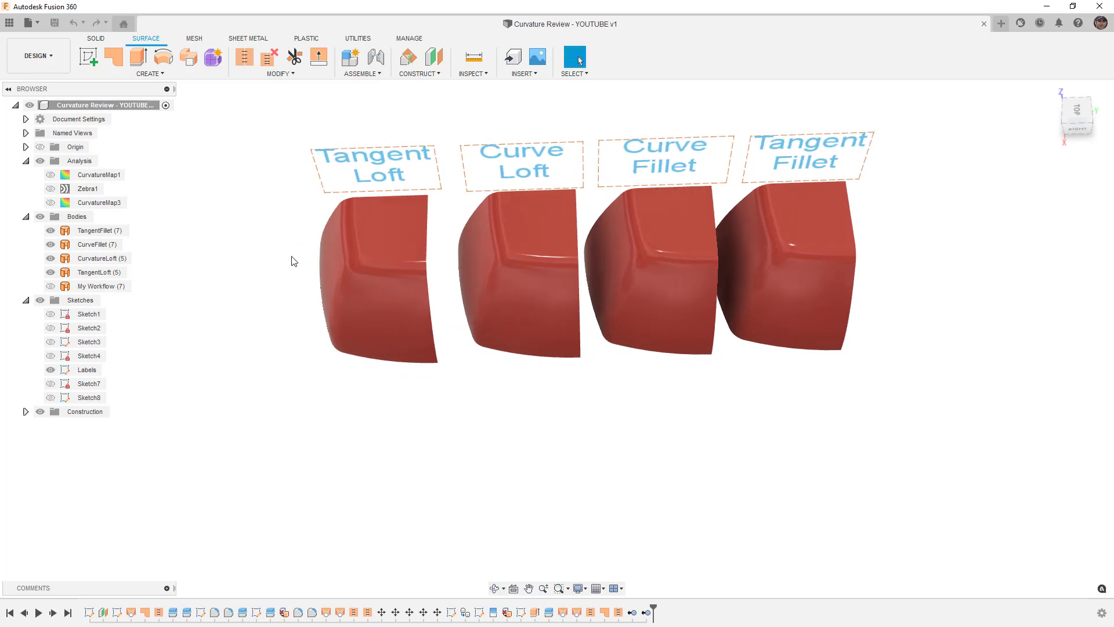
shift+middle_drag(392, 288, 398, 288)
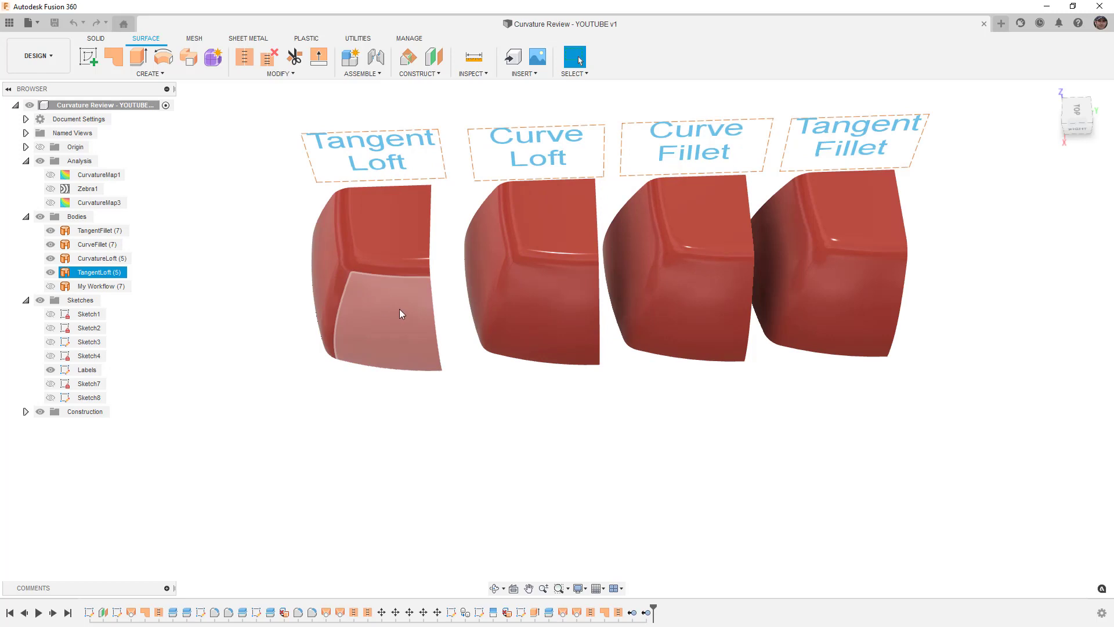
Inspect the outer side-profile edges of the Tangent Loft and Curve Loft bodies in the right view
click(1078, 131)
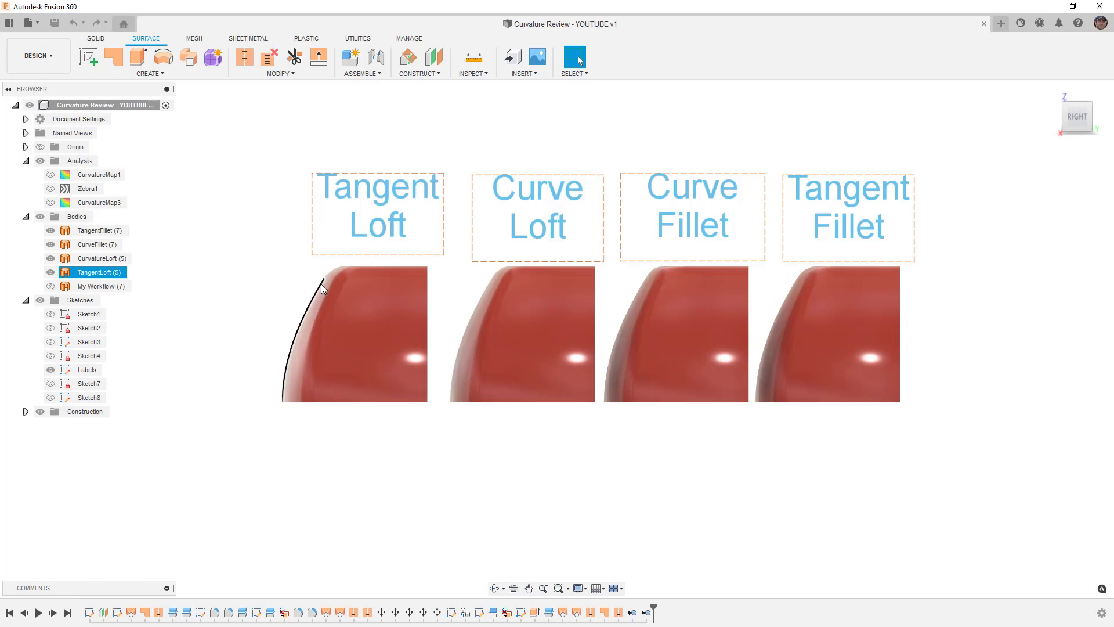
click(320, 283)
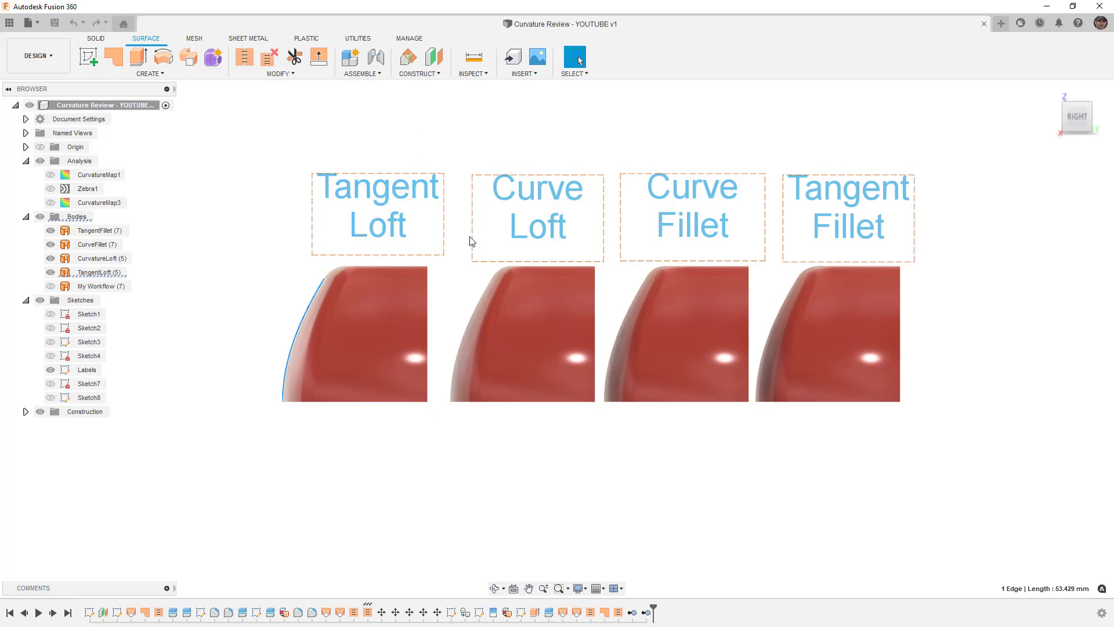
click(489, 284)
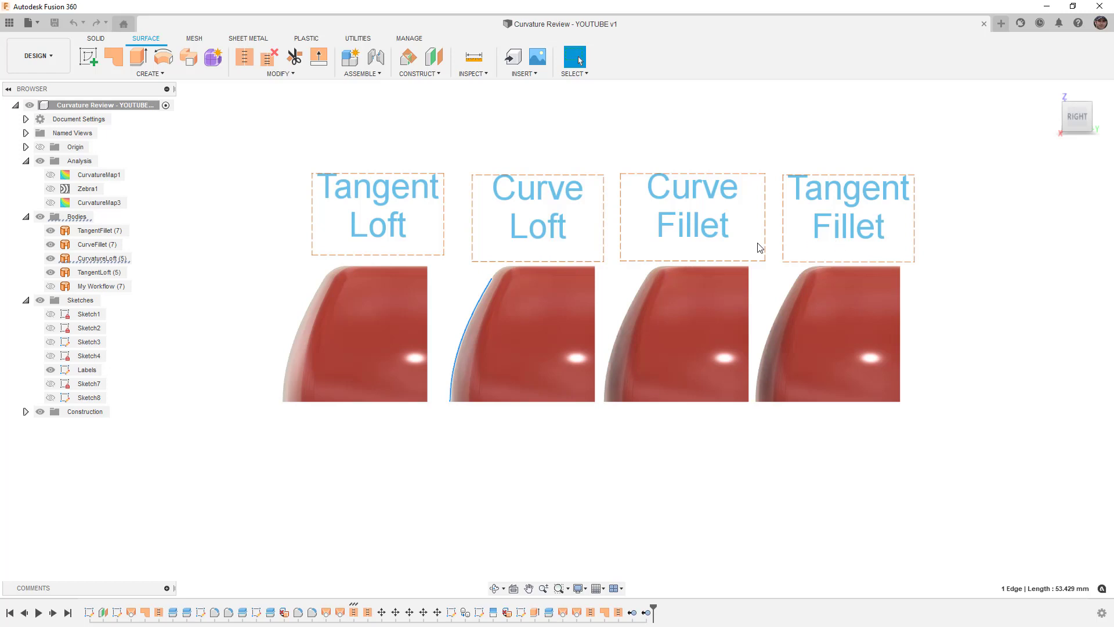
Compare the edge layout and corner transitions of the four bodies up close, from the tangent fillet across to the lofts
shift+middle_drag(785, 288, 709, 278)
scroll(711, 283, up, 4)
scroll(687, 290, up, 1)
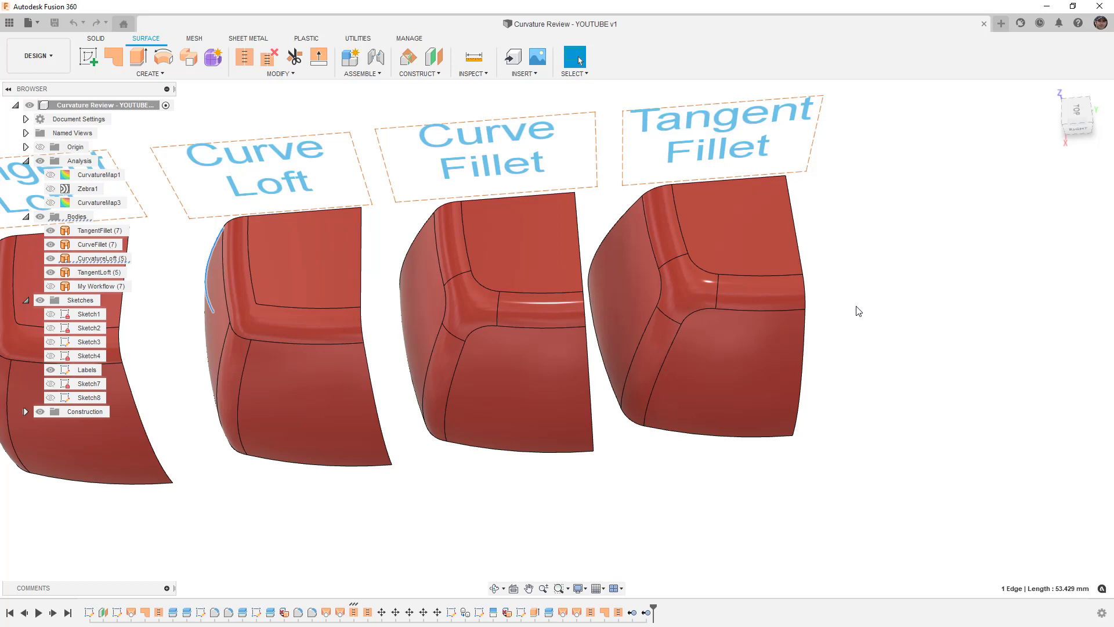
key(Escape)
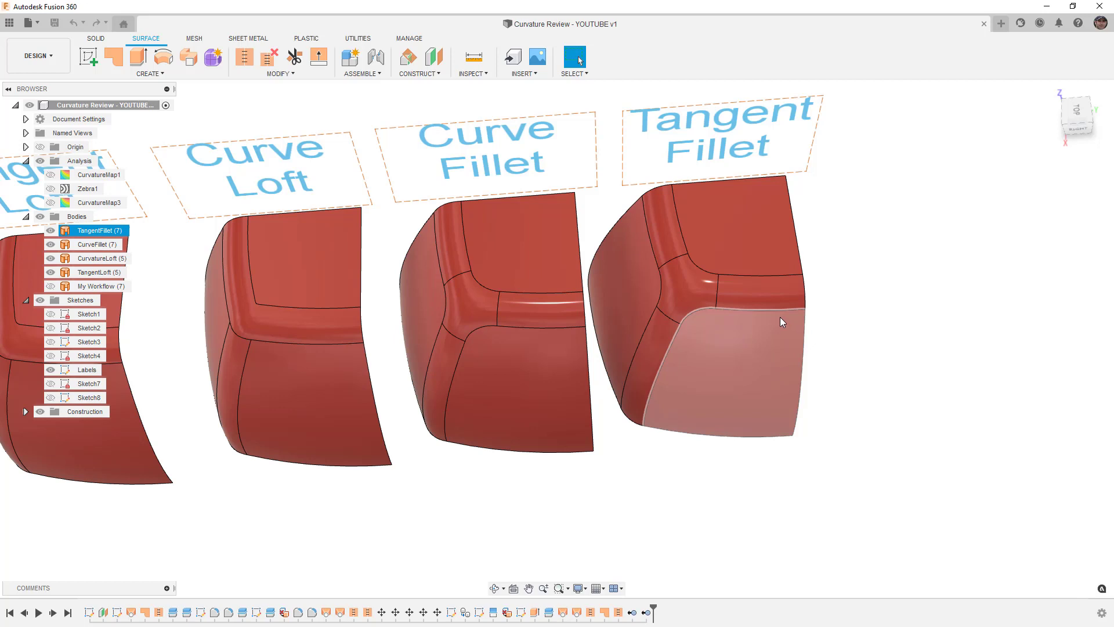
middle_drag(292, 313, 498, 311)
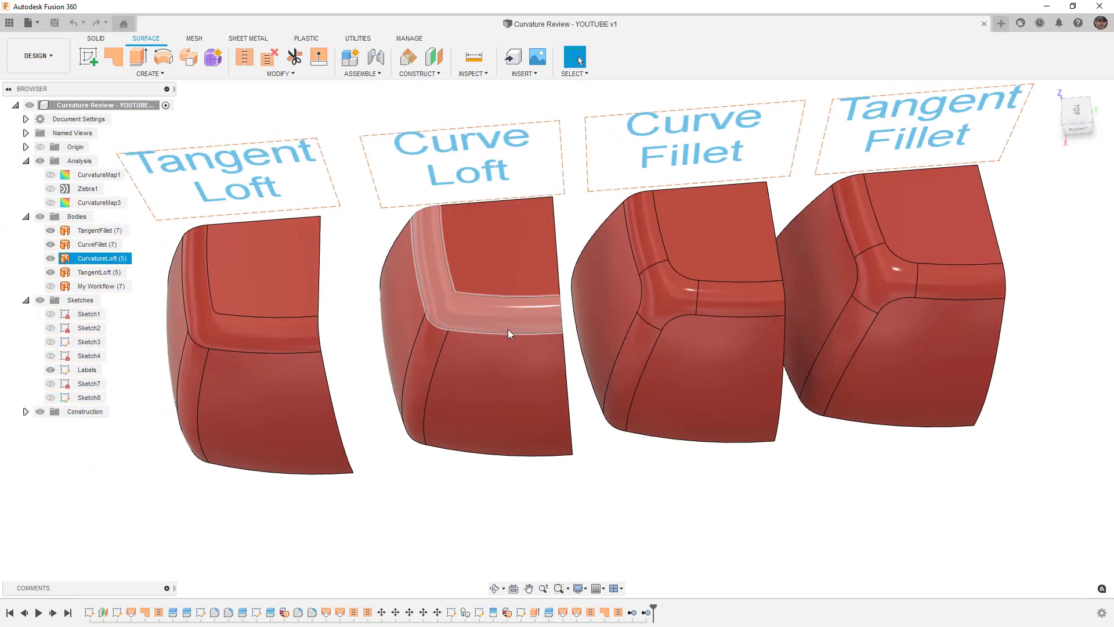
click(566, 350)
middle_drag(566, 350, 491, 348)
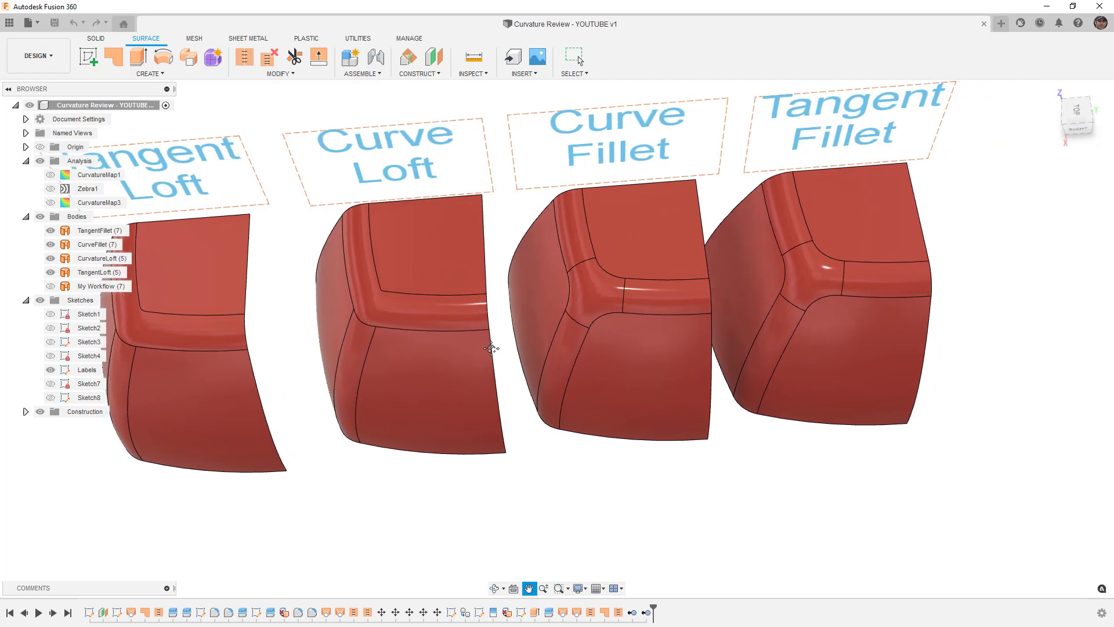
drag(491, 348, 476, 351)
key(Escape)
click(477, 352)
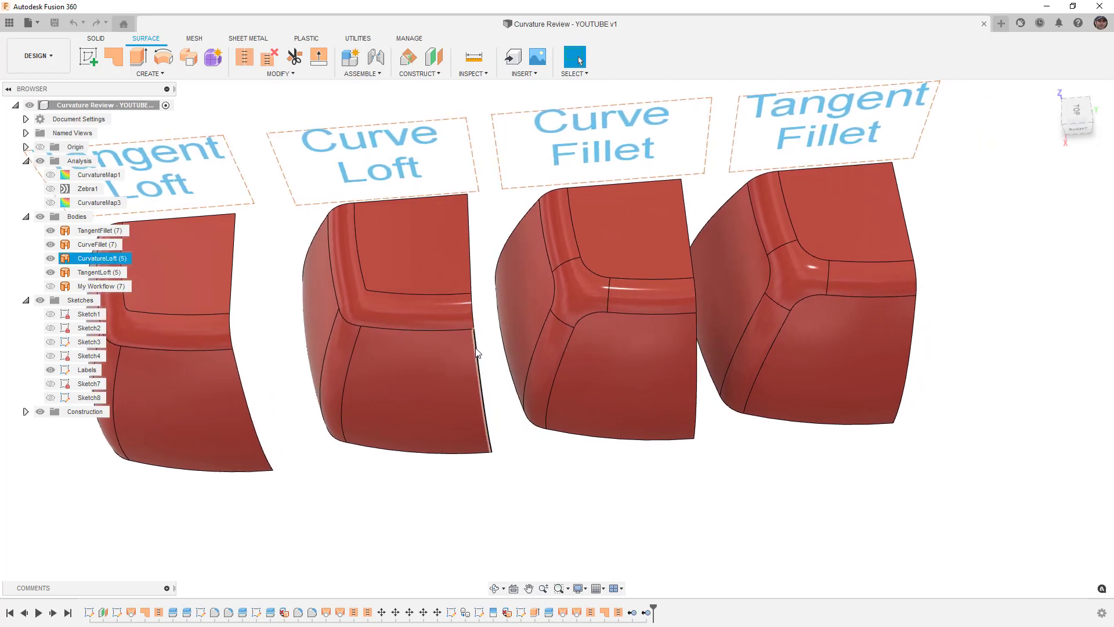
click(491, 377)
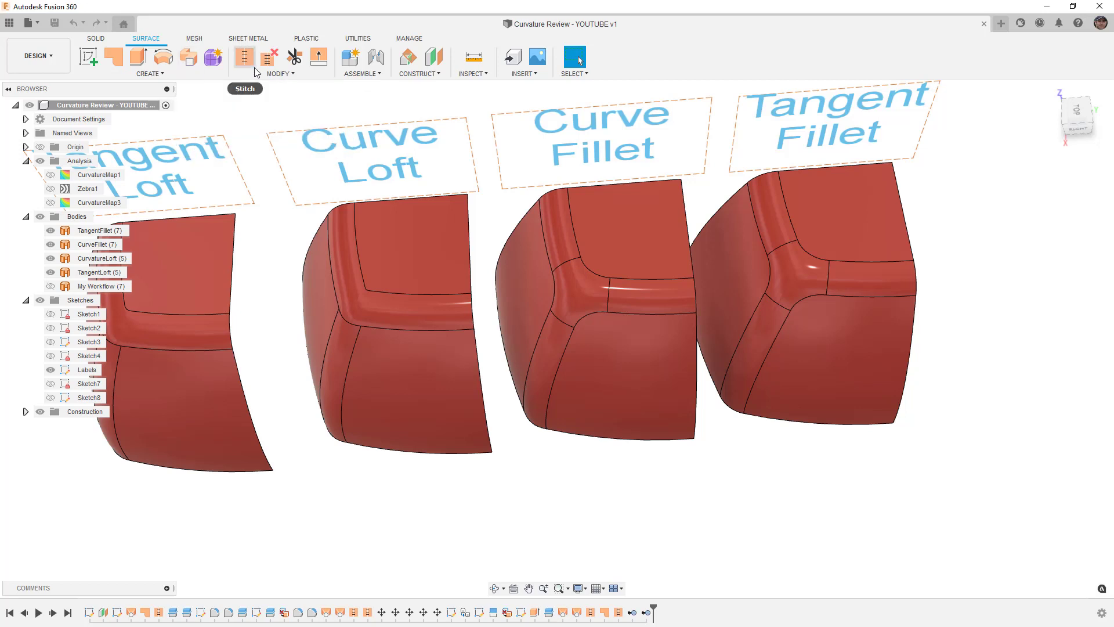
click(280, 73)
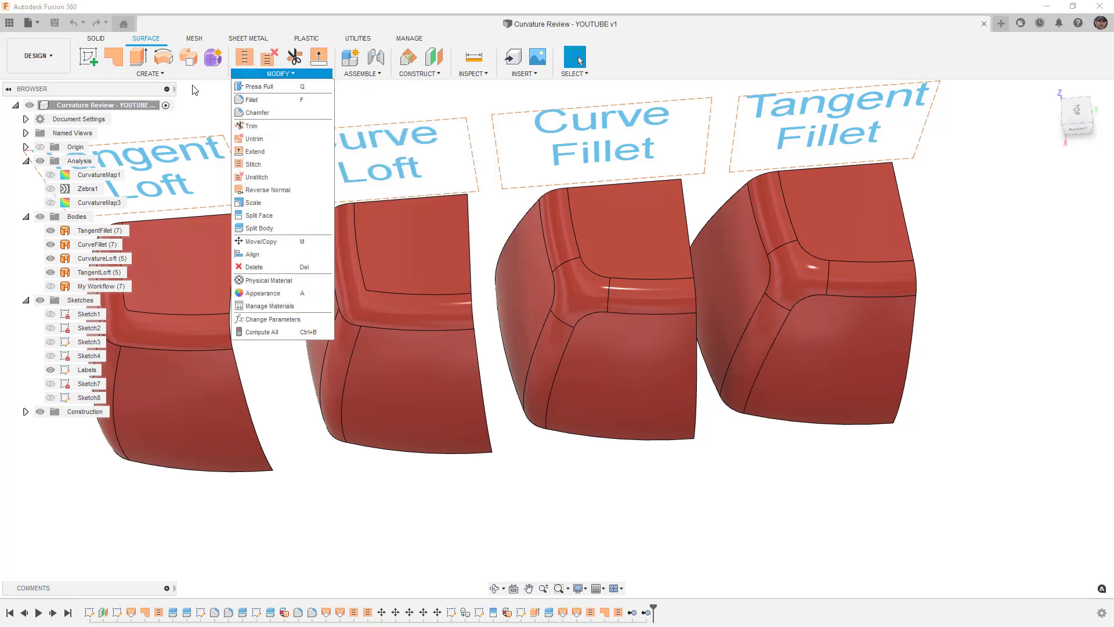
click(151, 74)
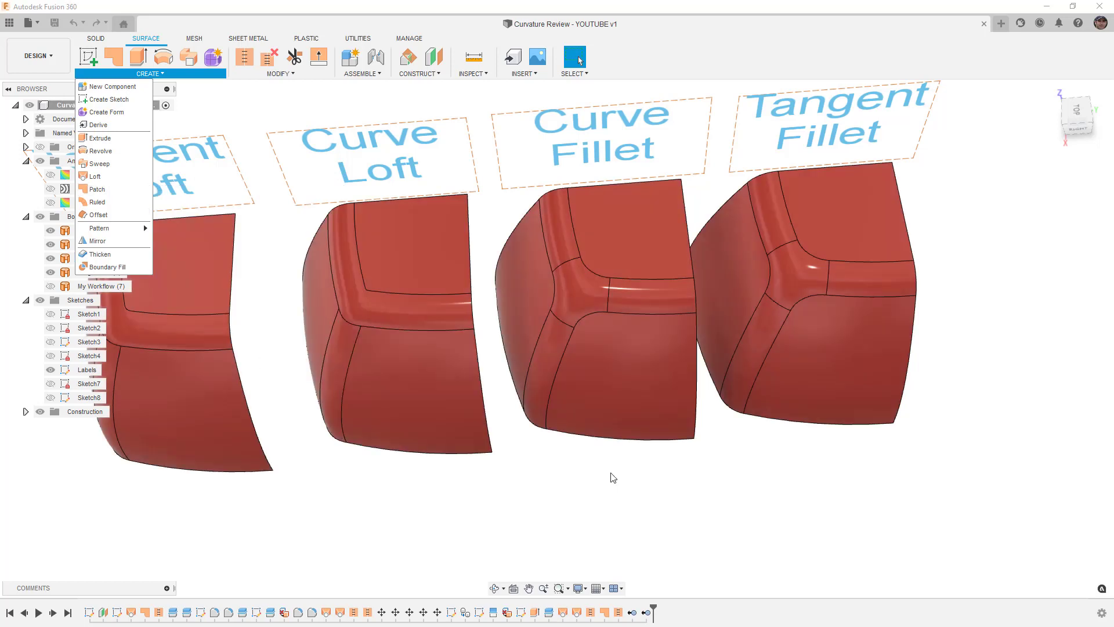
click(741, 481)
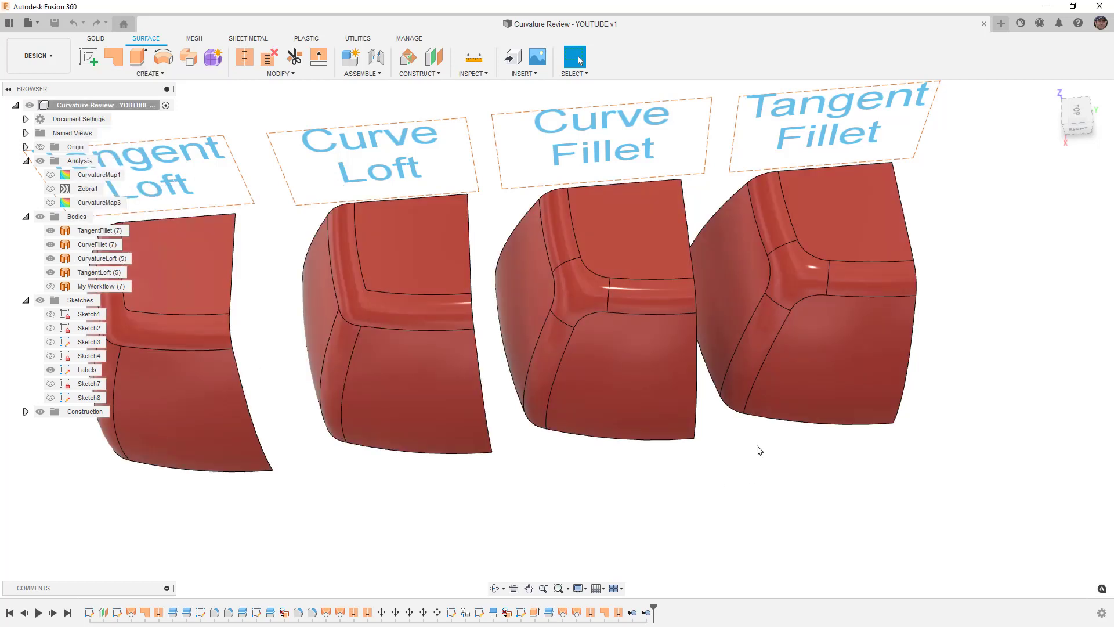
Open the fillet feature behind the TangentFillet body's corner face for editing and review its radius type options
click(802, 286)
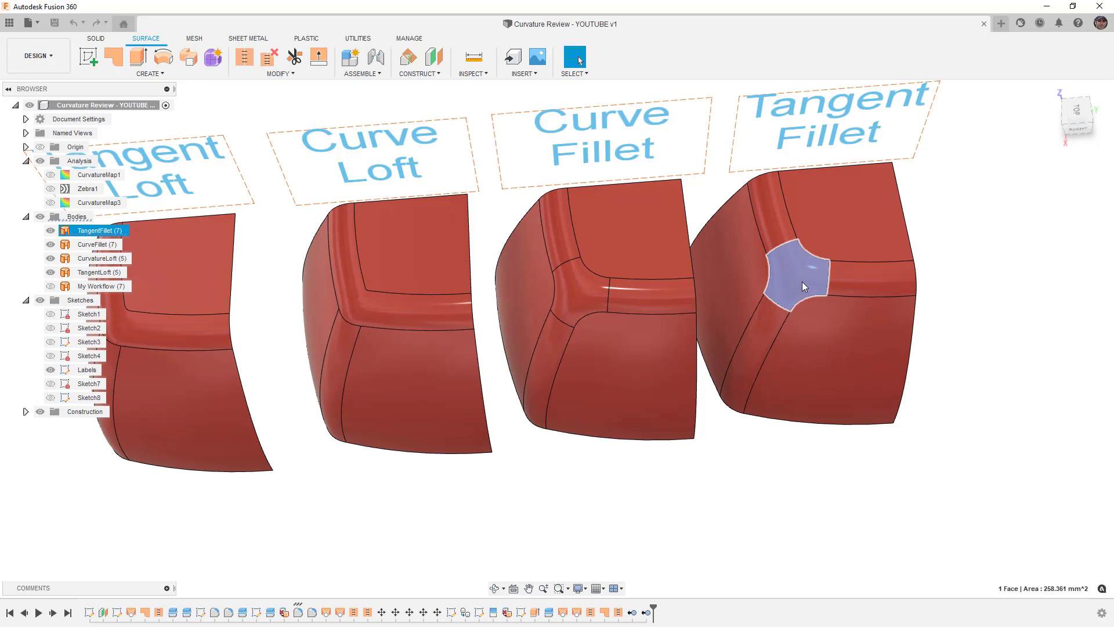
double_click(299, 613)
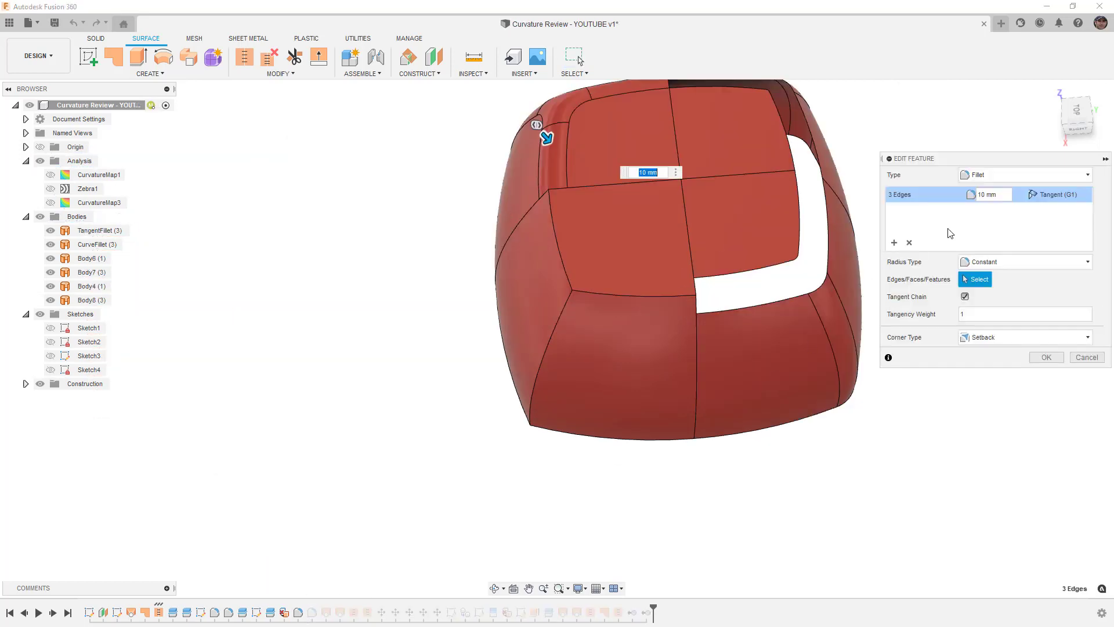
click(1006, 268)
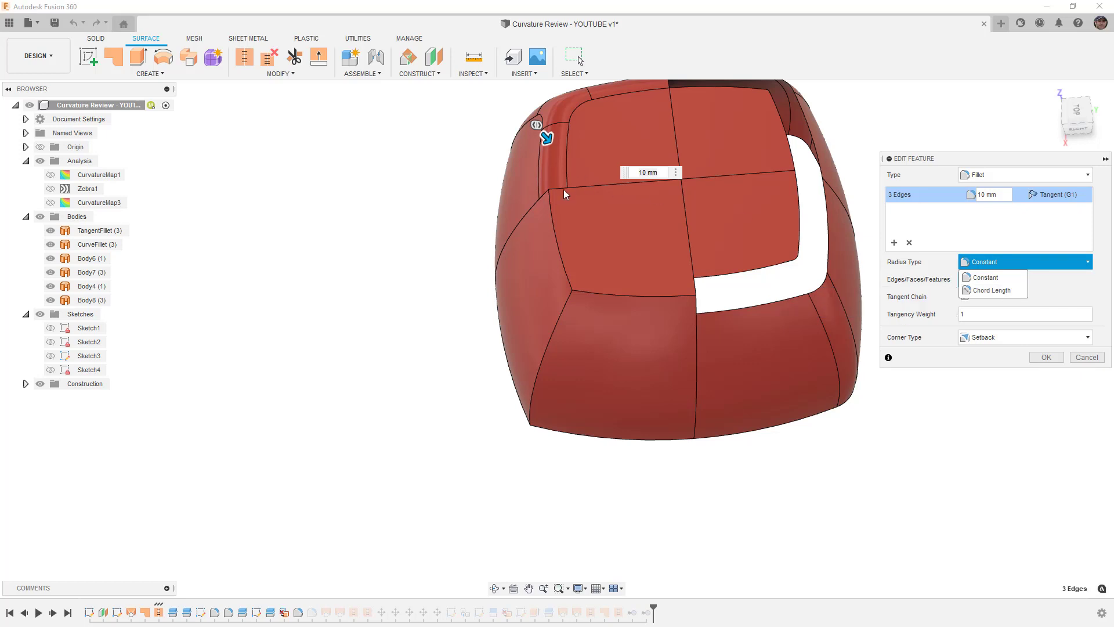
middle_drag(568, 195, 584, 294)
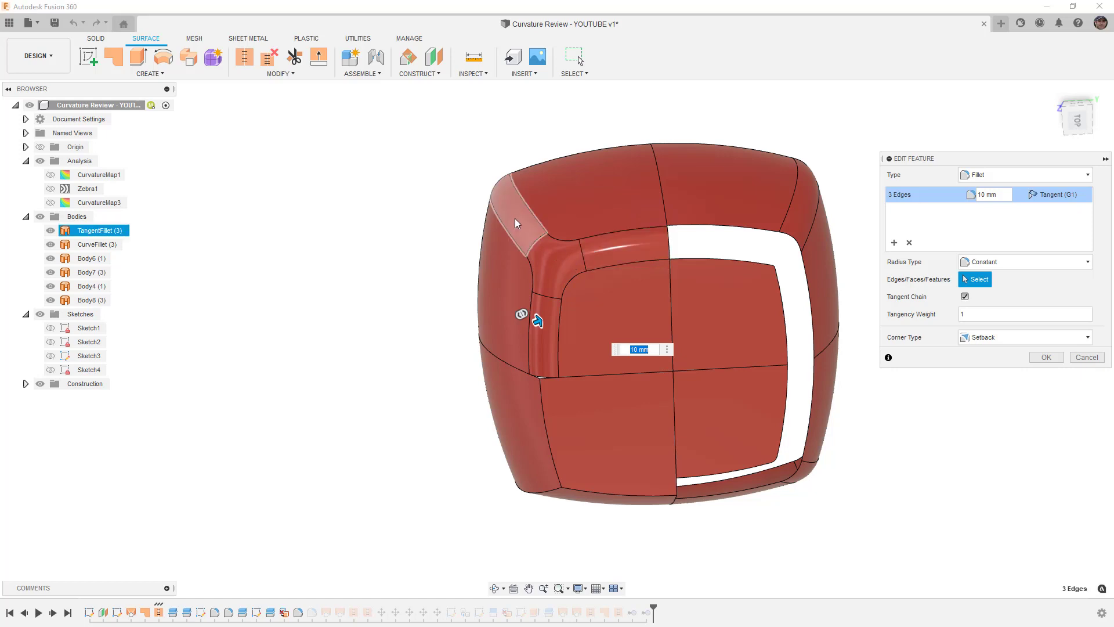
Try the Rolling Ball corner type on the tangent fillet, return it to Setback, and close the feature edit
click(1037, 337)
click(994, 353)
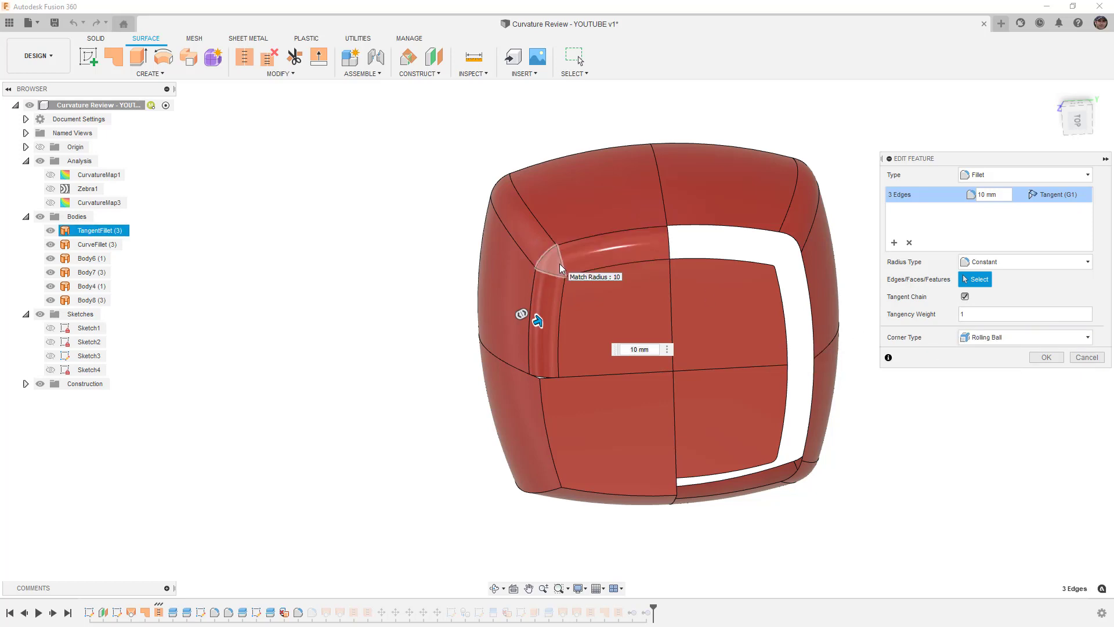
click(1005, 342)
click(998, 367)
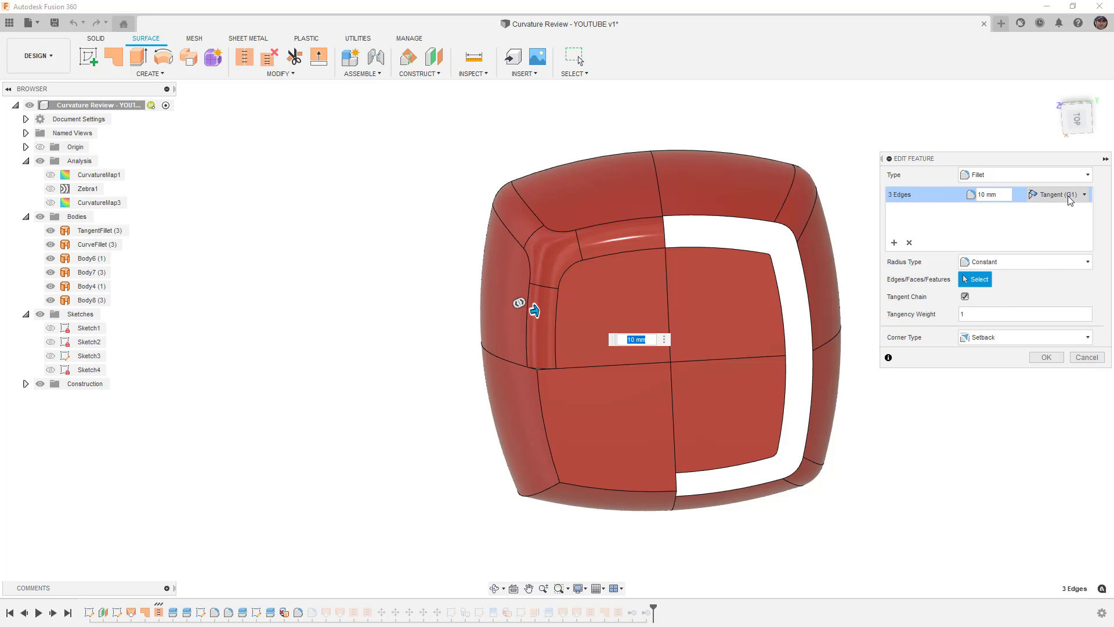
click(1059, 361)
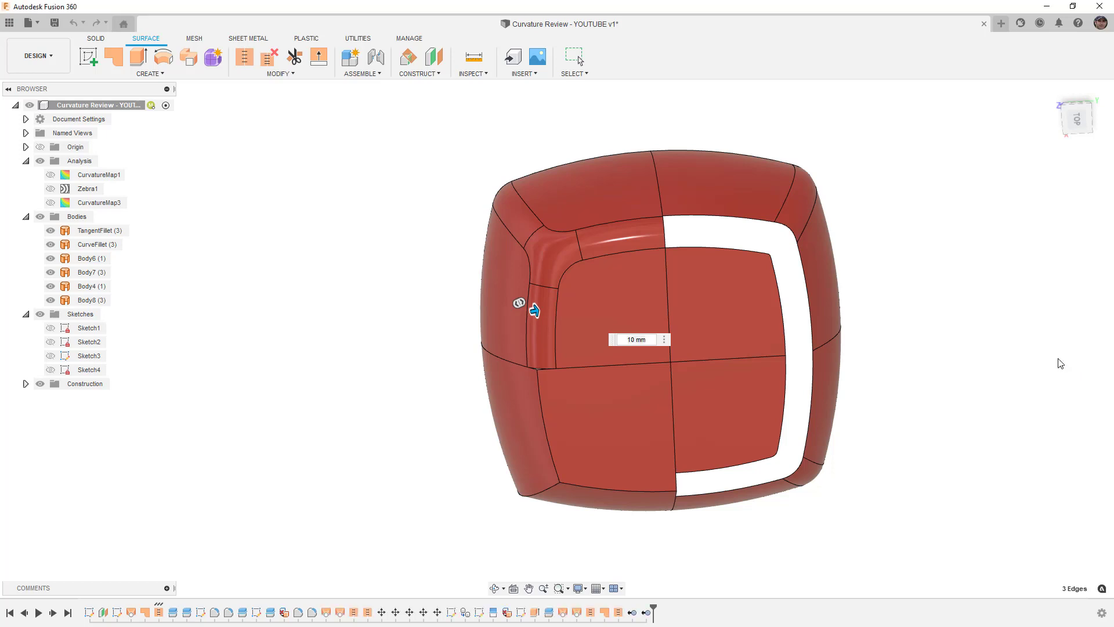
Open the CurveFillet body's fillet feature and review its continuity options, keeping Curvature (G2)
click(311, 613)
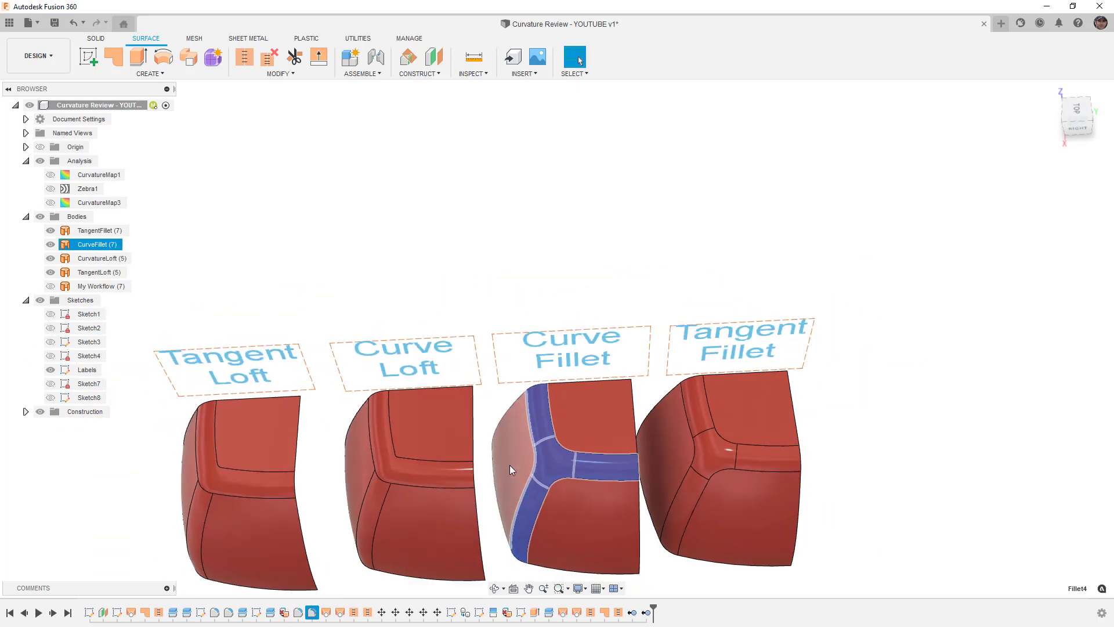
double_click(313, 613)
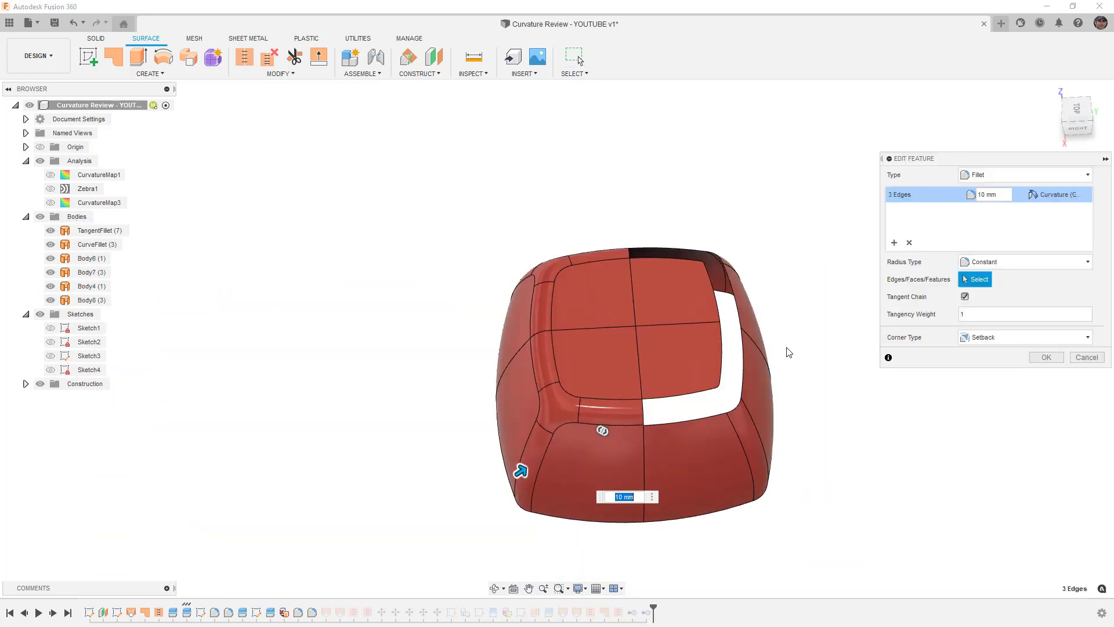
click(1087, 198)
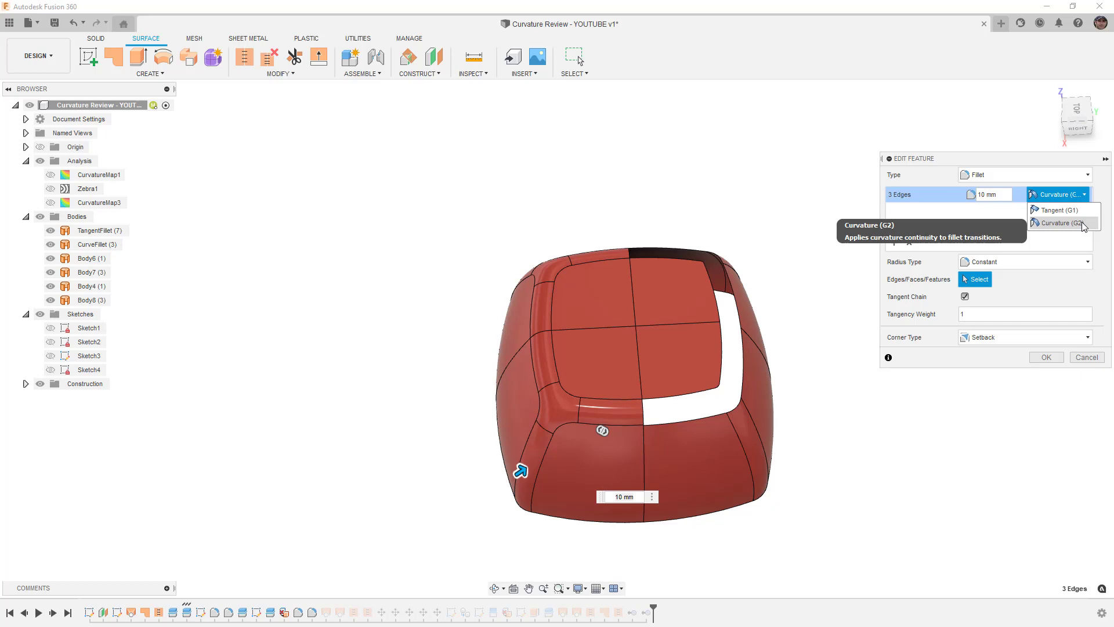
click(1057, 360)
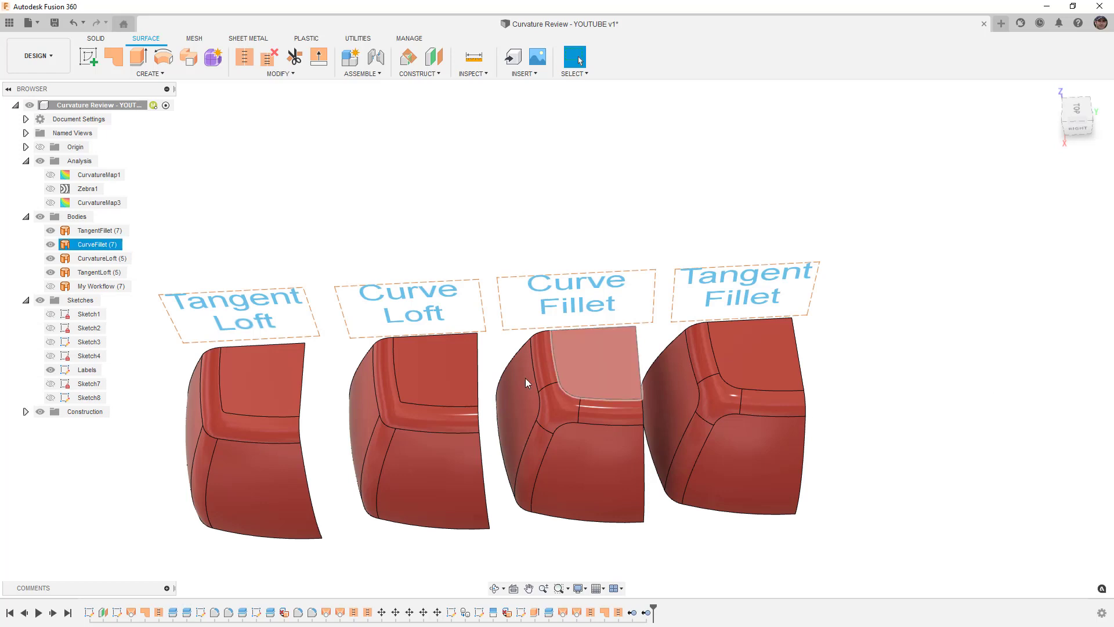
Hide the CurvatureLoft and TangentLoft bodies and display CurvatureMap1 on the two remaining fillet bodies
click(51, 258)
click(51, 272)
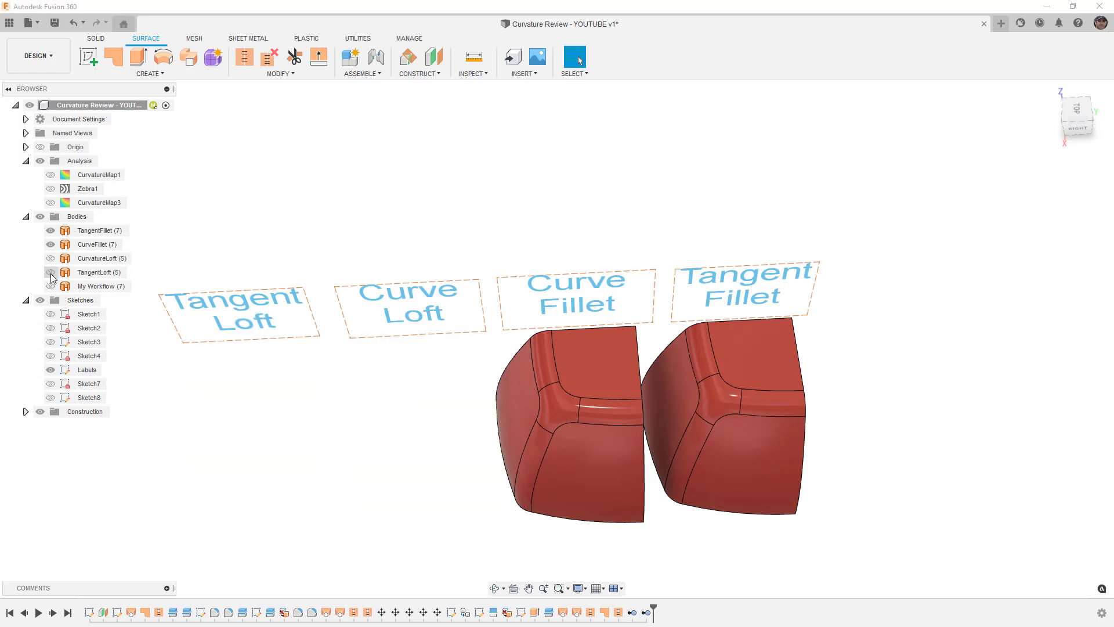
click(50, 175)
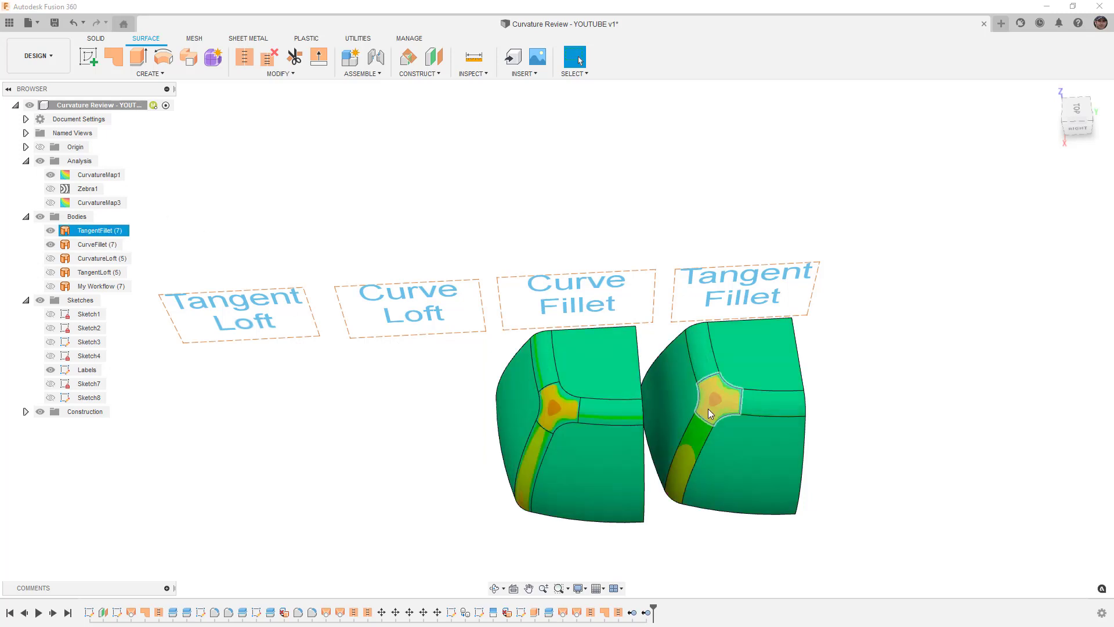
scroll(708, 409, up, 3)
shift+middle_drag(626, 430, 628, 416)
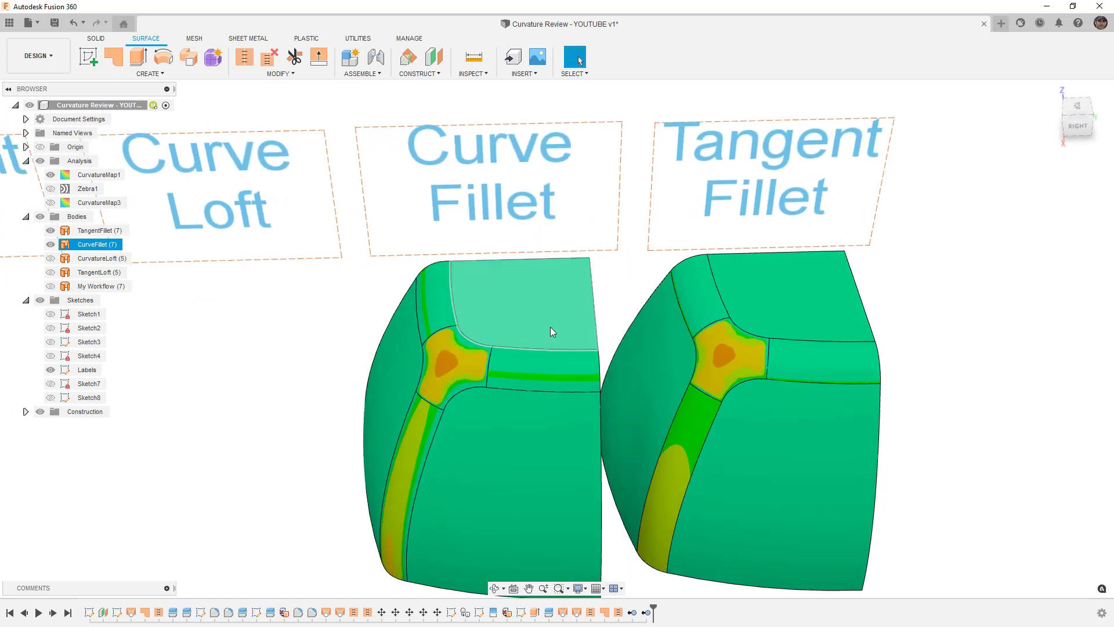
Open CurvatureMap1 for editing and compare the two fillet bodies using the curvature type with the 25 mm maximum limit
double_click(93, 176)
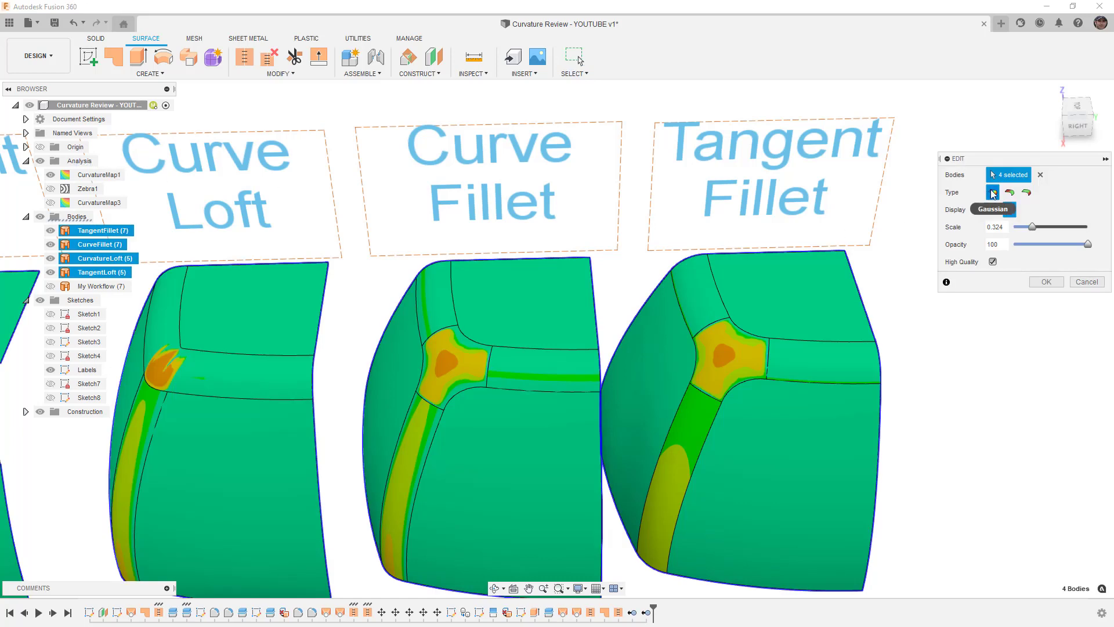
click(1029, 194)
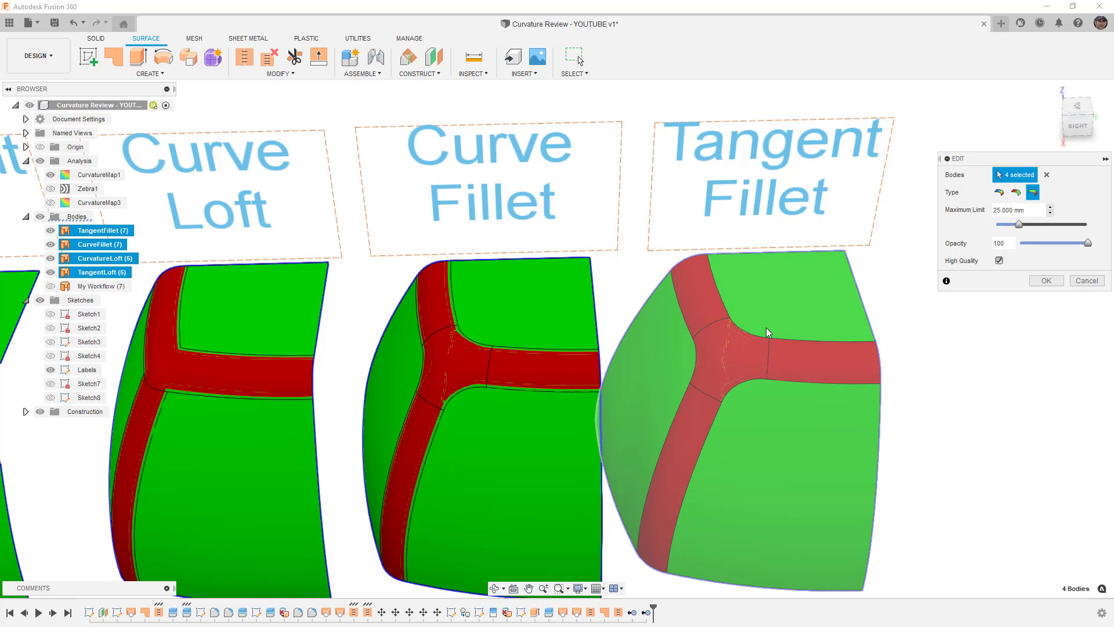
scroll(810, 343, up, 5)
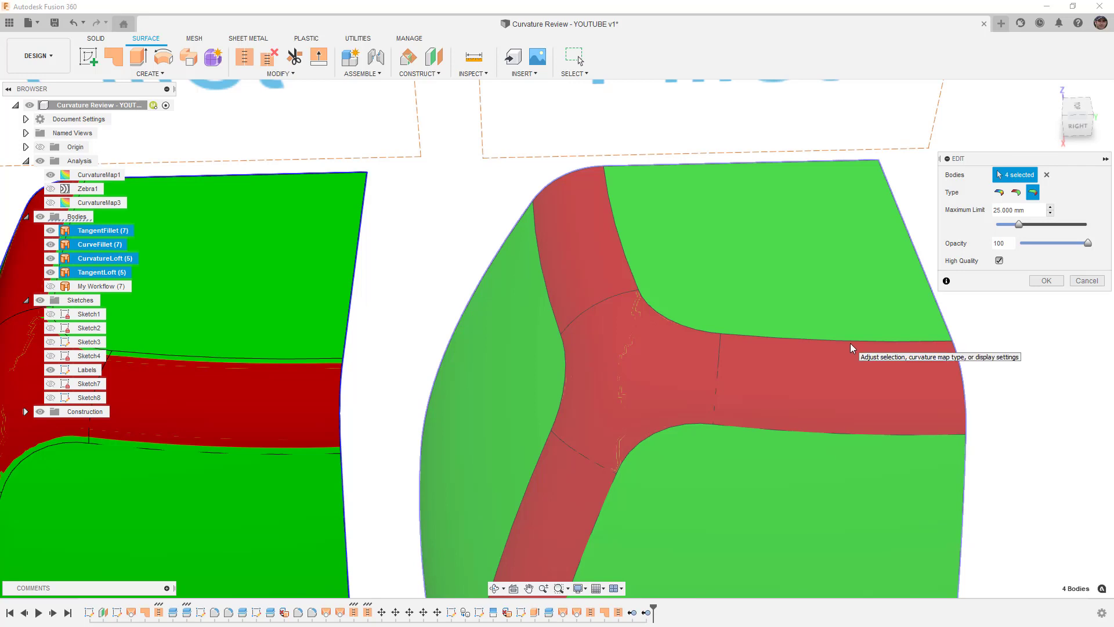
middle_drag(549, 386, 872, 387)
scroll(686, 402, up, 4)
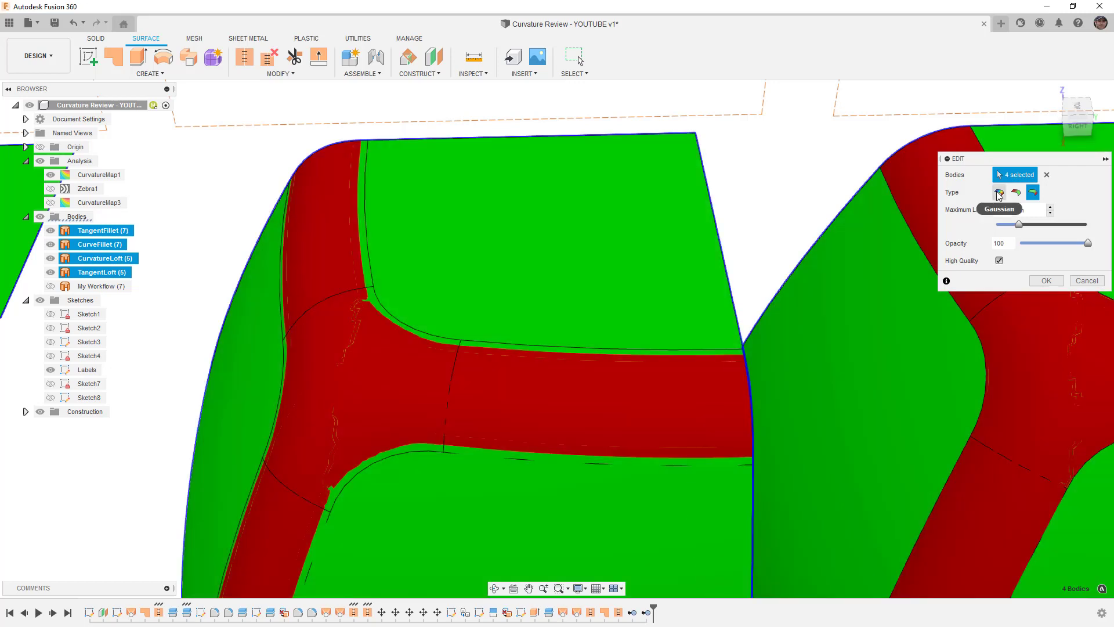
Return CurvatureMap1 to the Gaussian type, set its scale to 0.588, and inspect the corners of both fillet bodies
click(999, 193)
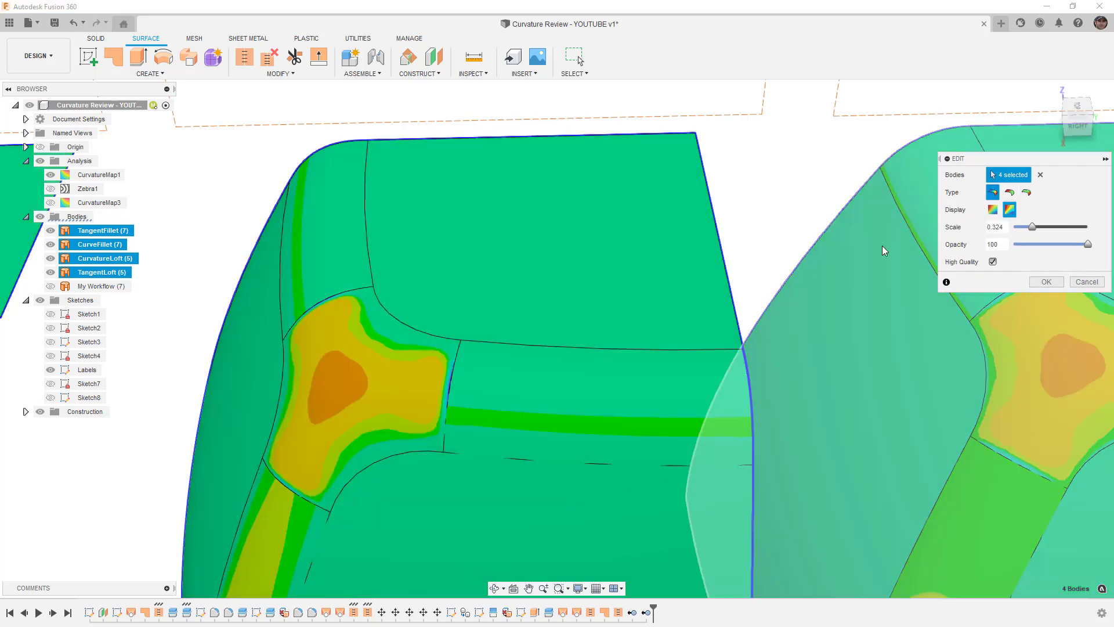
middle_drag(727, 336, 676, 315)
drag(1032, 227, 1050, 228)
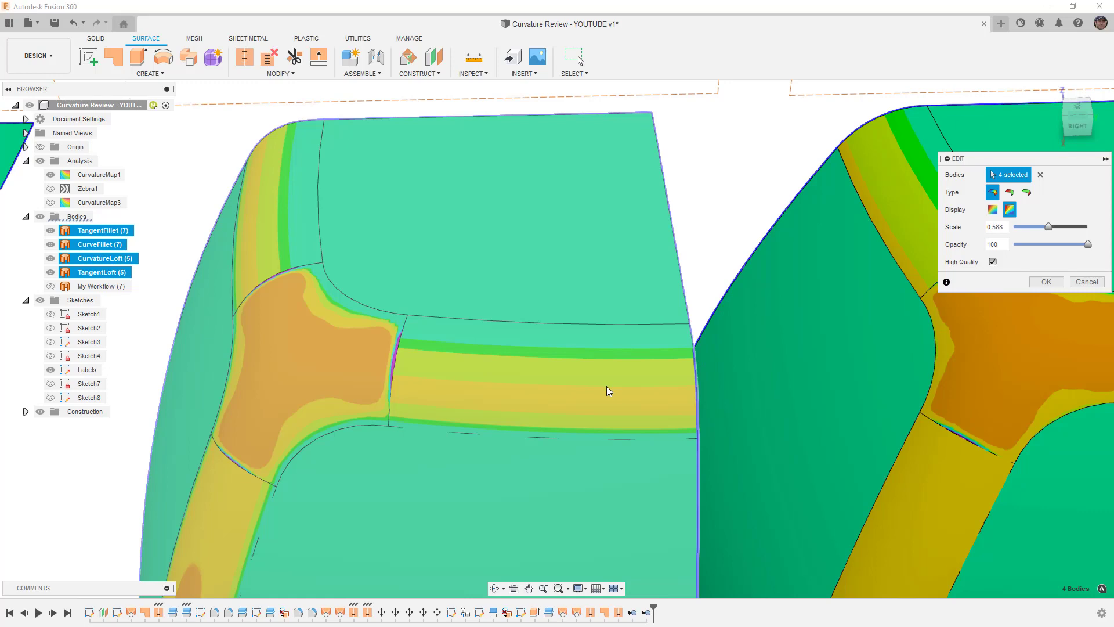
middle_drag(611, 340, 493, 341)
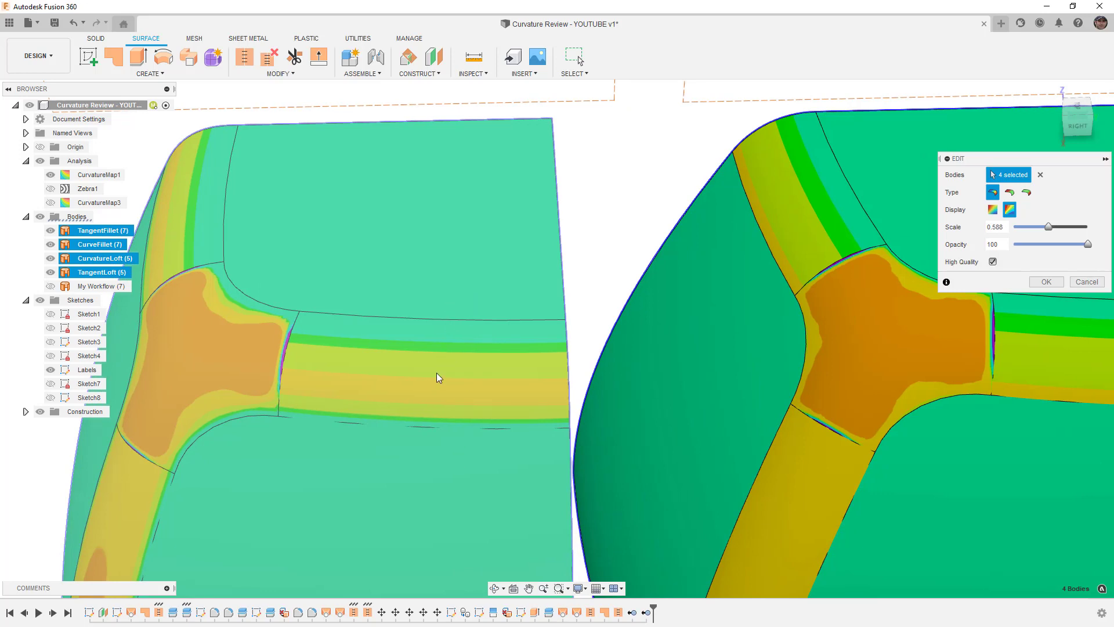
scroll(440, 366, down, 1)
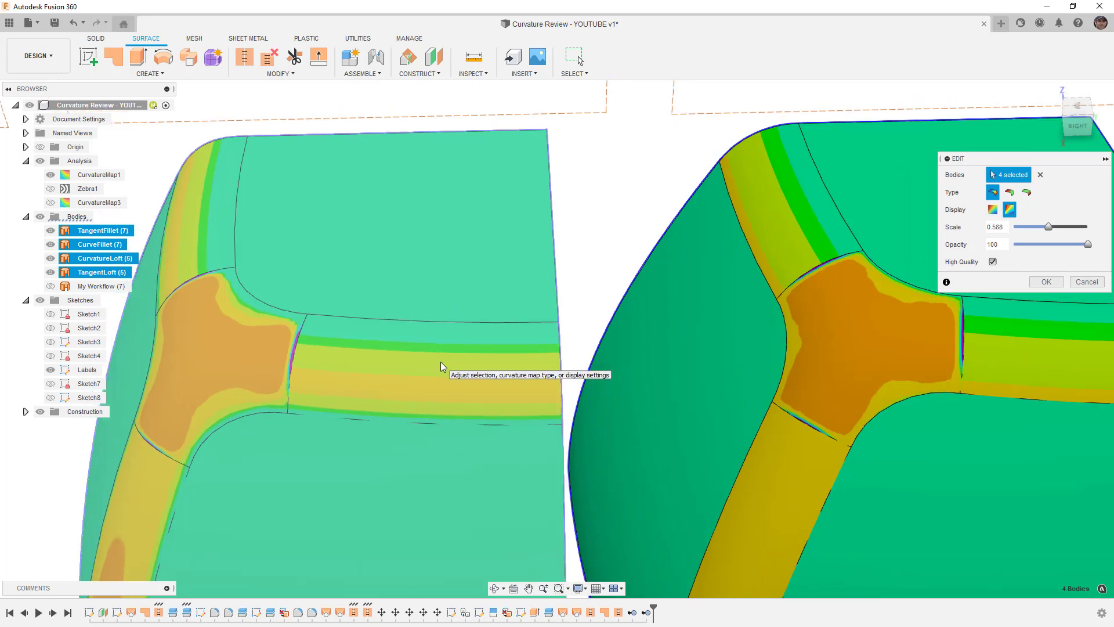
shift+middle_drag(409, 392, 427, 373)
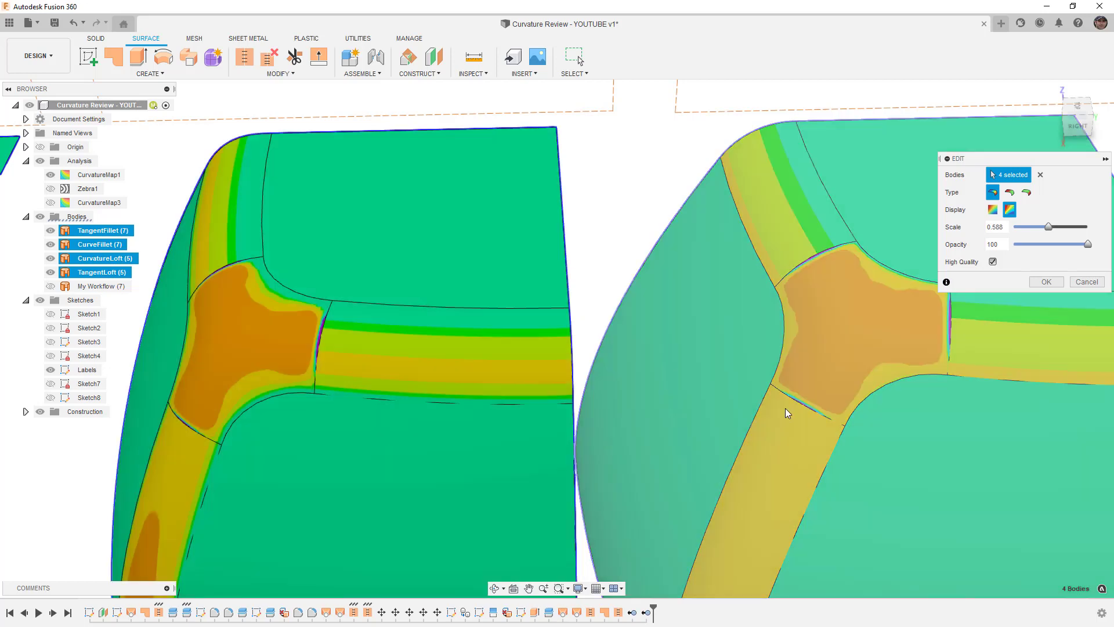
middle_drag(785, 409, 456, 351)
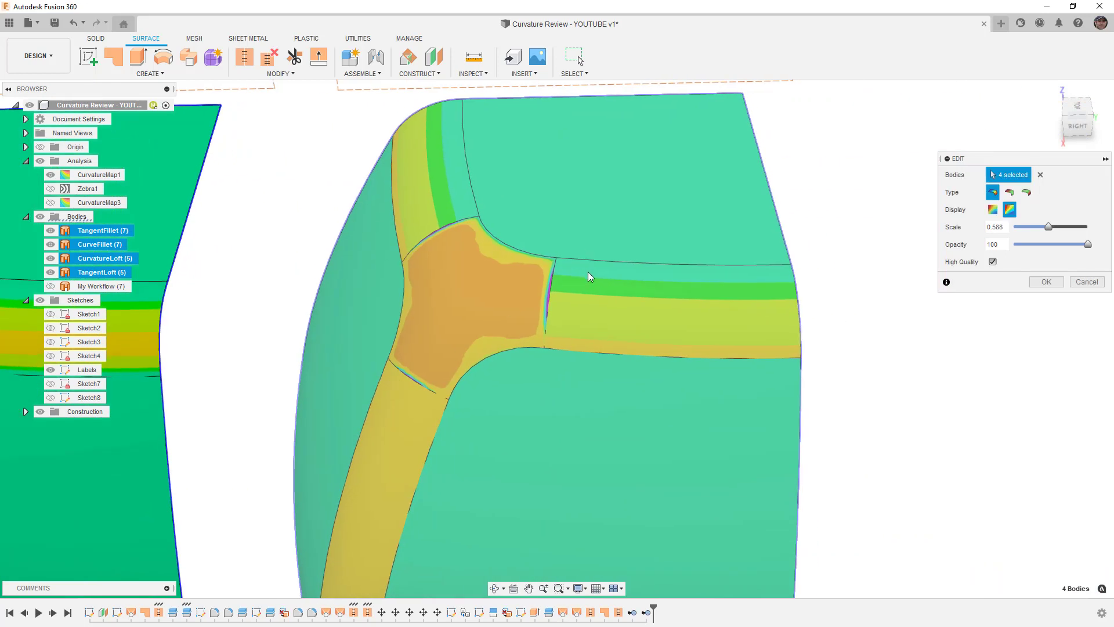
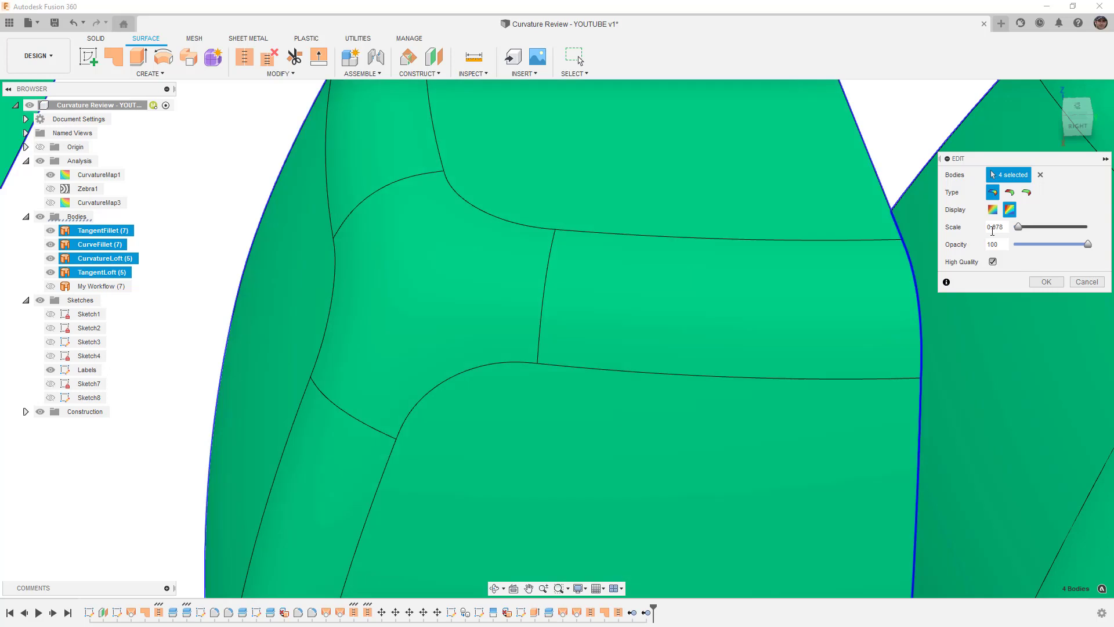
Try a CurvatureMap1 scale of about 5.8, reduce it to 0.275, and accept the analysis edit
drag(1020, 226, 1081, 227)
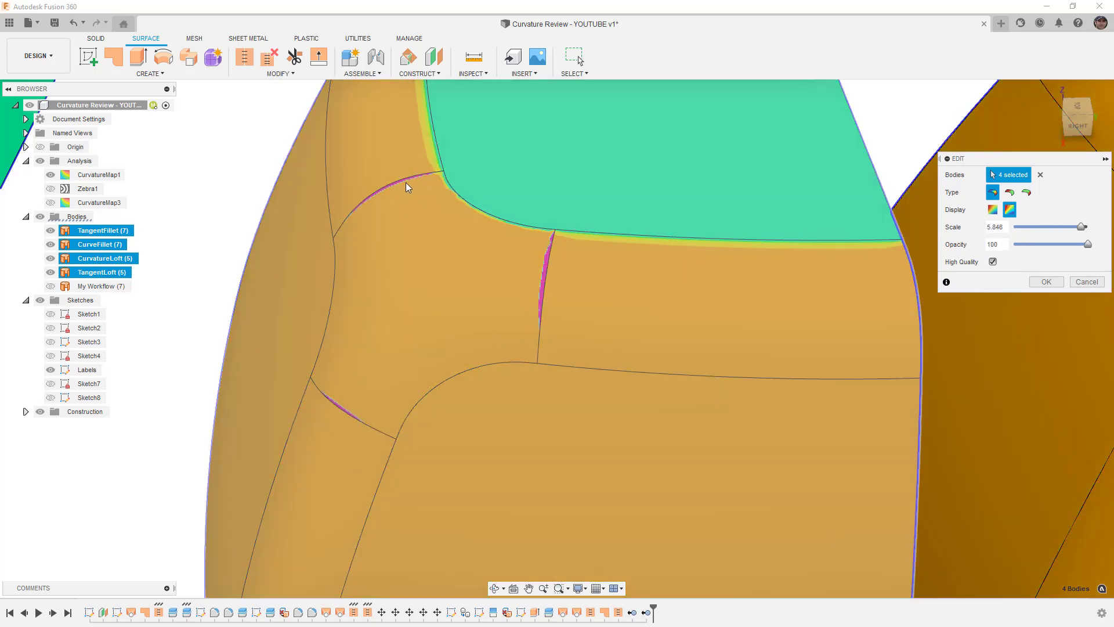
scroll(523, 238, down, 5)
drag(1081, 227, 1030, 237)
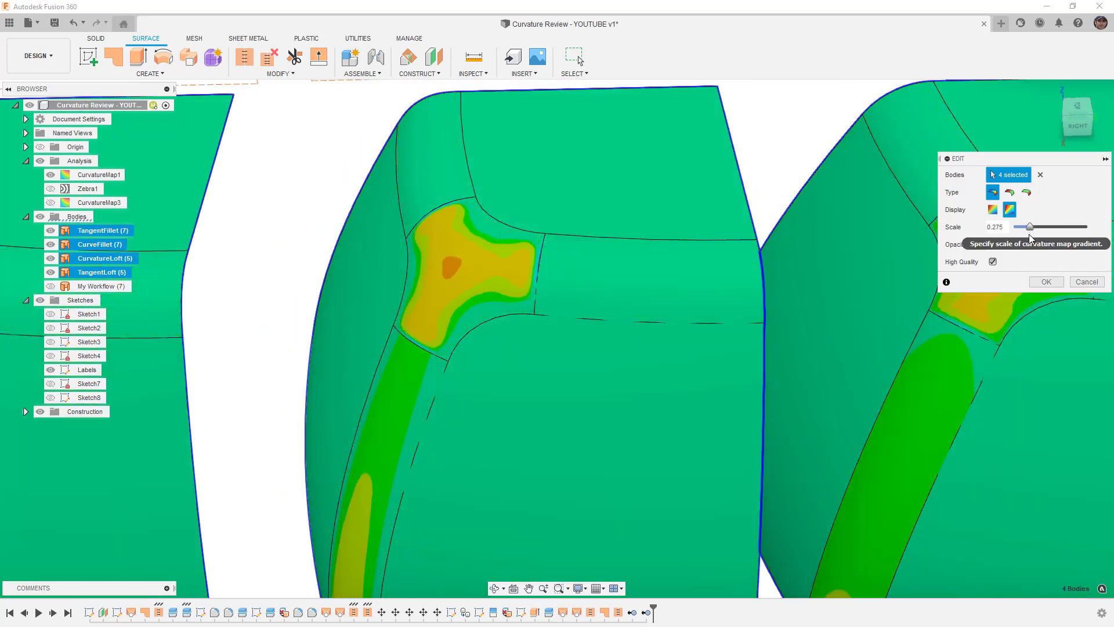
click(1046, 282)
scroll(908, 287, down, 5)
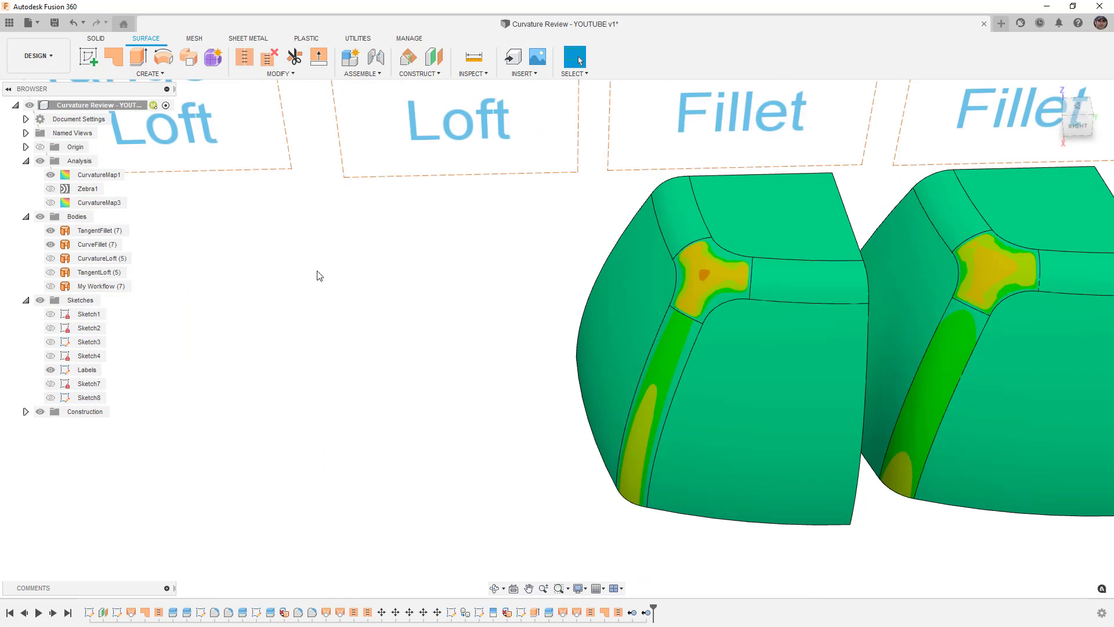
Hide CurvatureMap1 and display the Zebra1 analysis on the CurveFillet and TangentFillet bodies
click(50, 174)
click(51, 189)
click(92, 244)
middle_drag(623, 309, 374, 297)
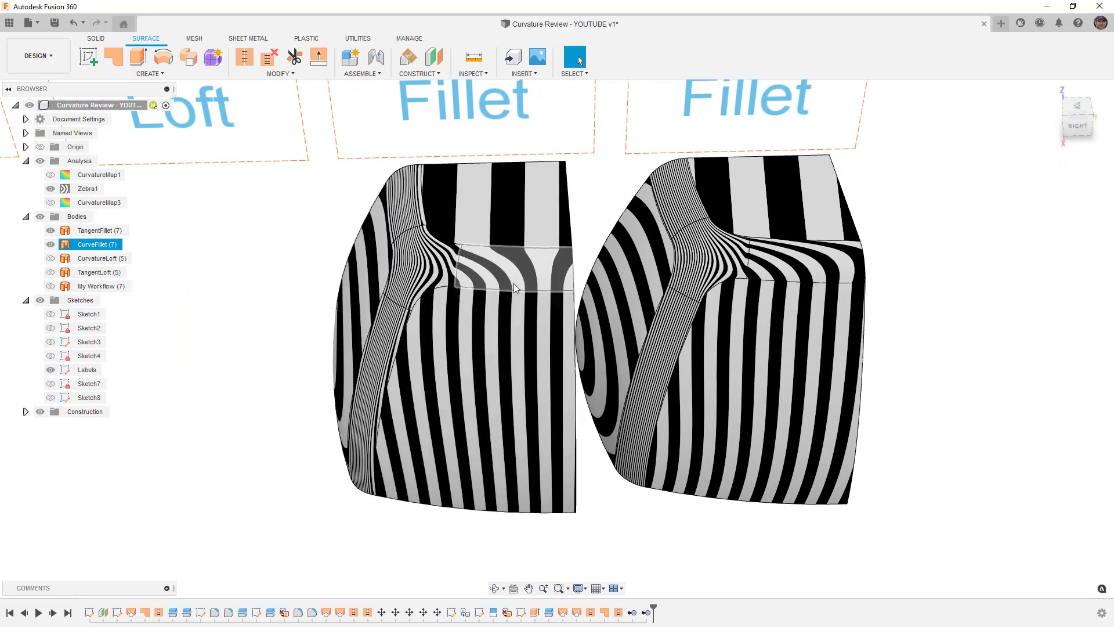
click(549, 268)
middle_drag(549, 268, 625, 304)
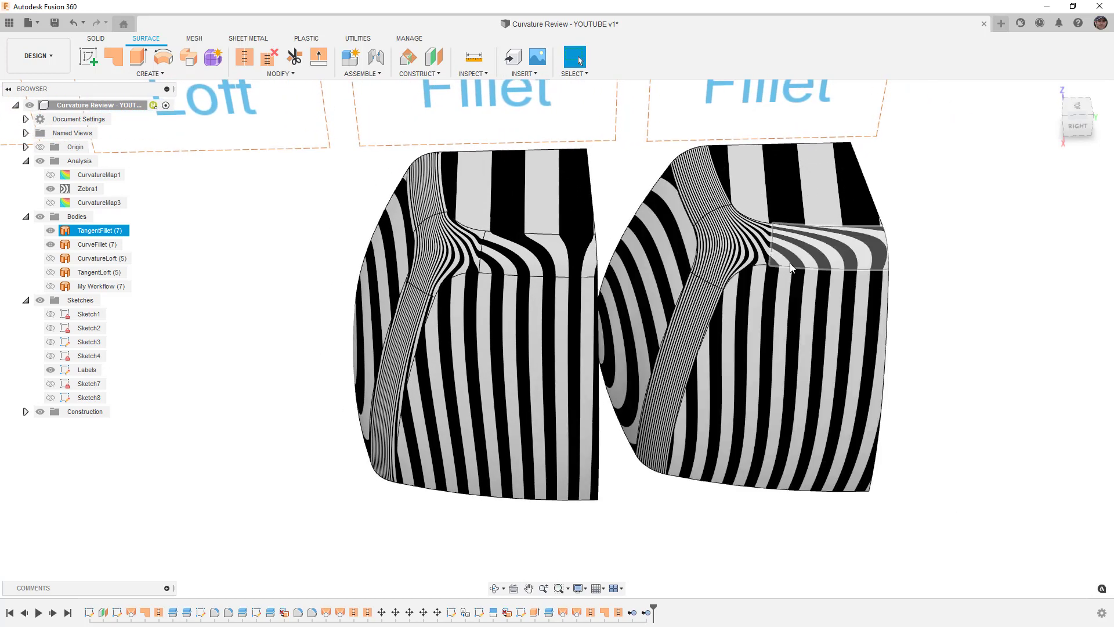
Examine how the zebra stripes flow across the corner patches and fillet edges of the TangentFillet and CurveFillet bodies
scroll(788, 255, up, 5)
scroll(787, 253, up, 5)
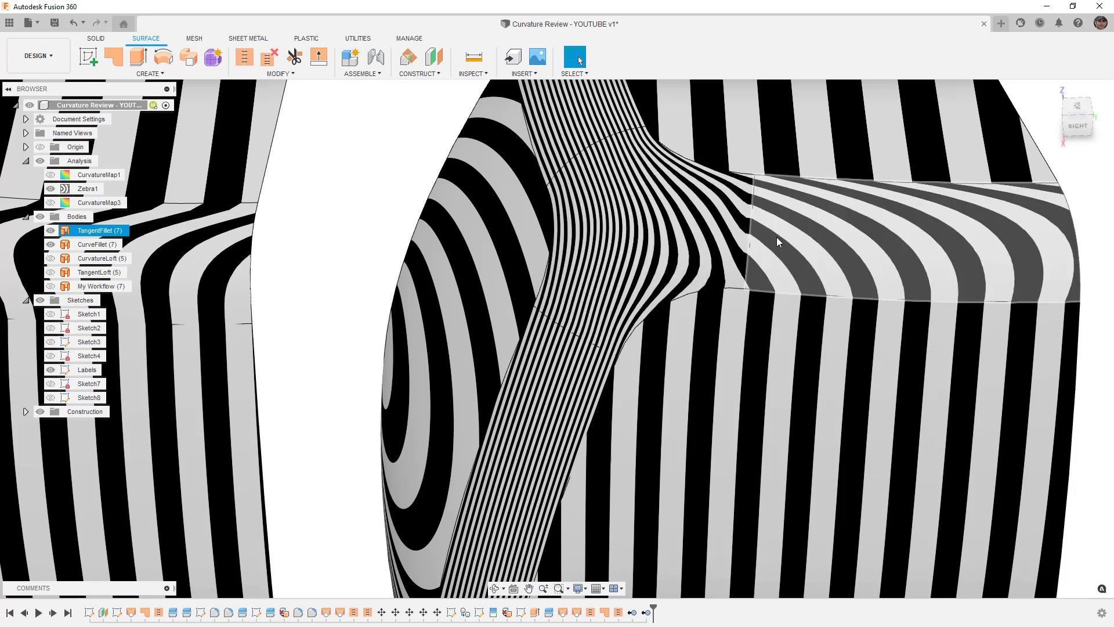
scroll(786, 251, up, 2)
middle_drag(771, 246, 701, 308)
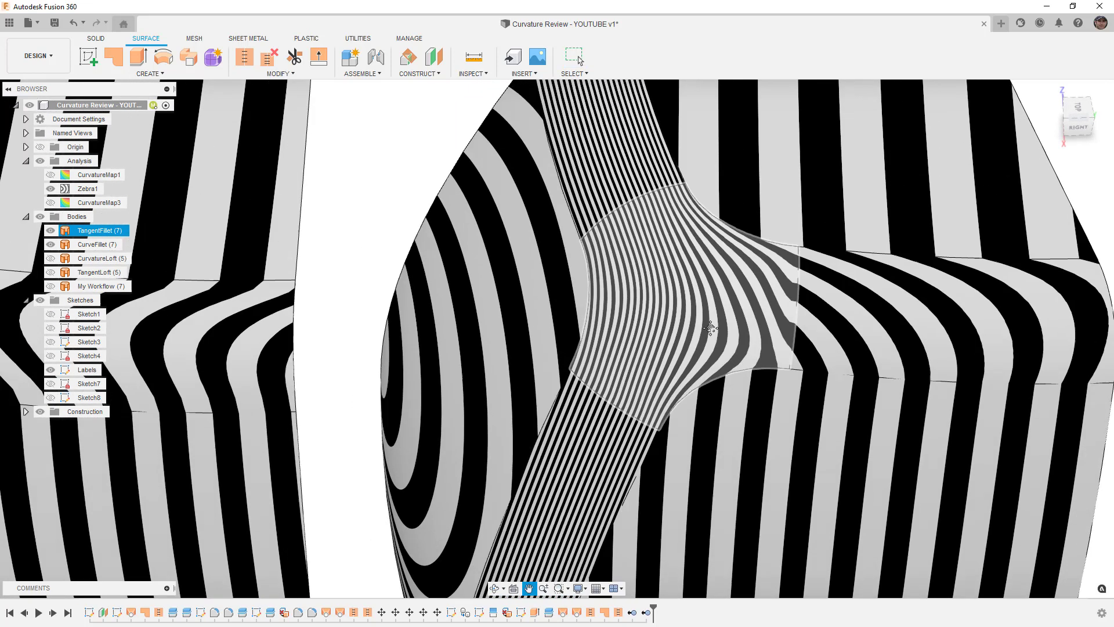
shift+middle_drag(642, 211, 800, 363)
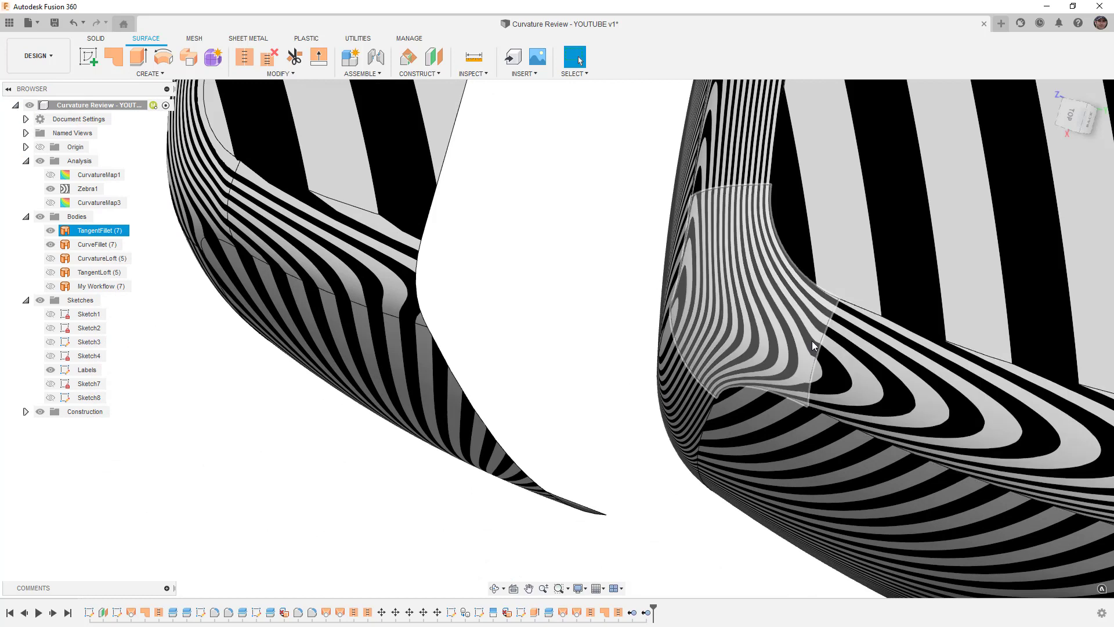
middle_drag(609, 311, 686, 292)
scroll(661, 255, up, 3)
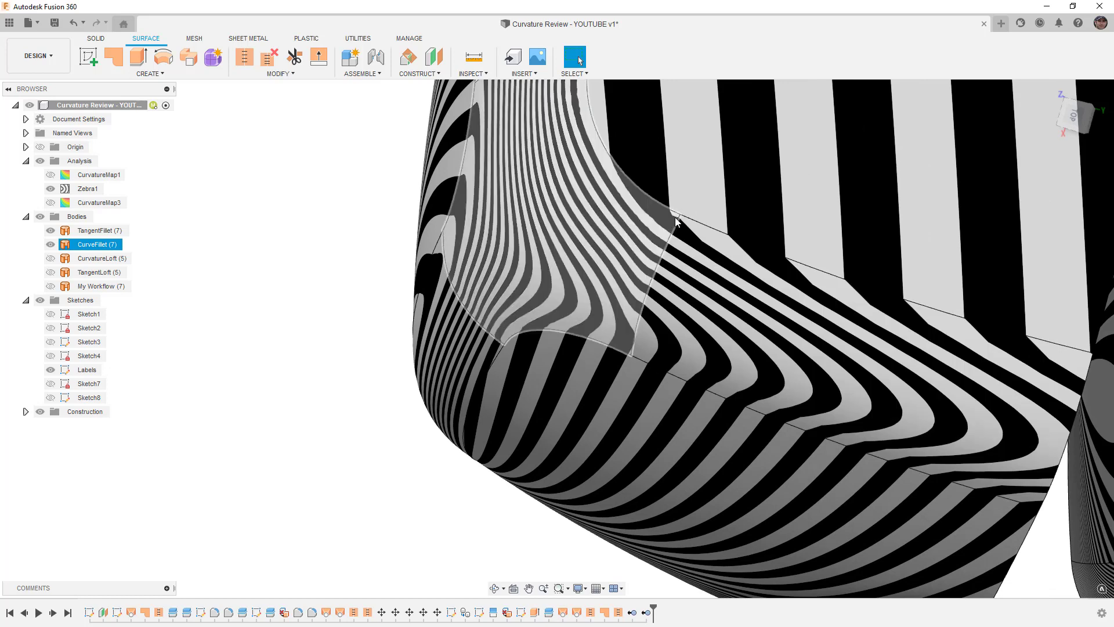
shift+middle_drag(680, 277, 532, 419)
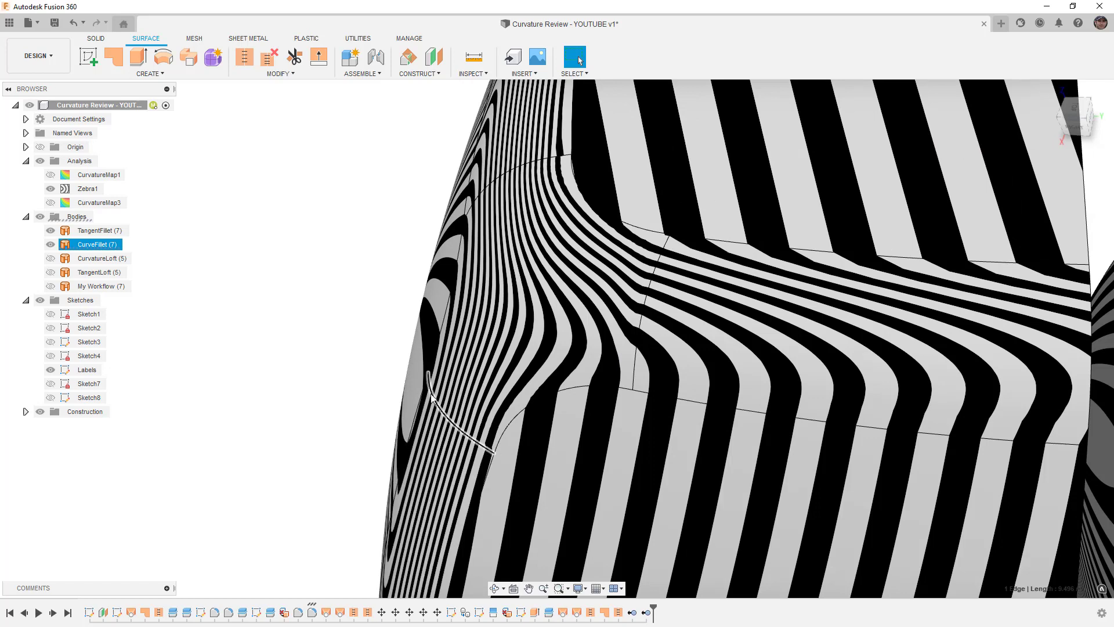
click(465, 431)
scroll(465, 427, down, 5)
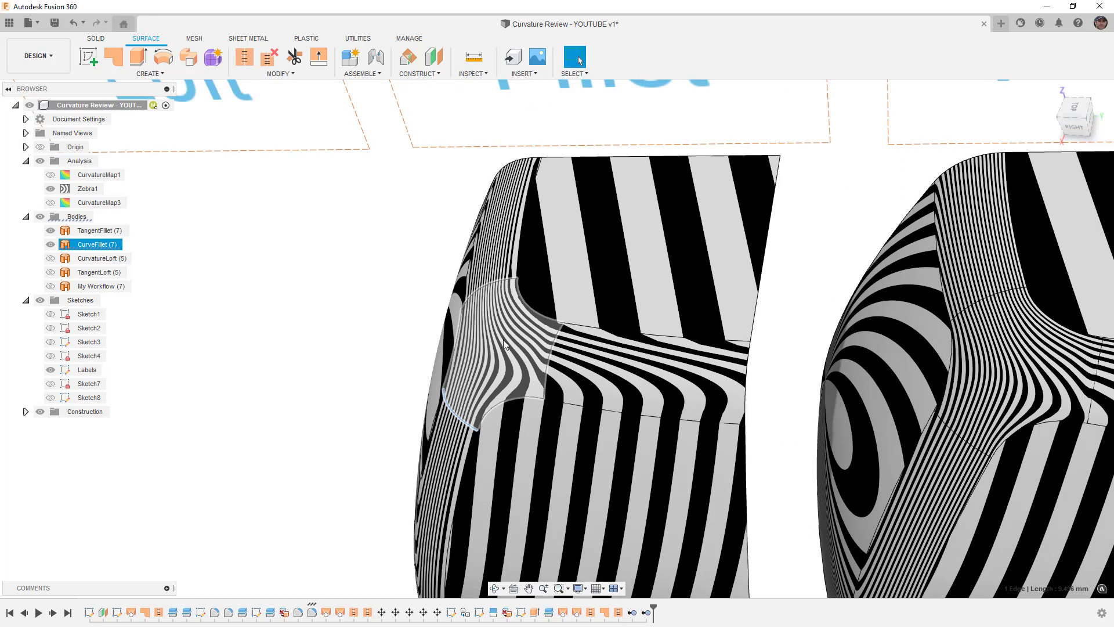
click(506, 339)
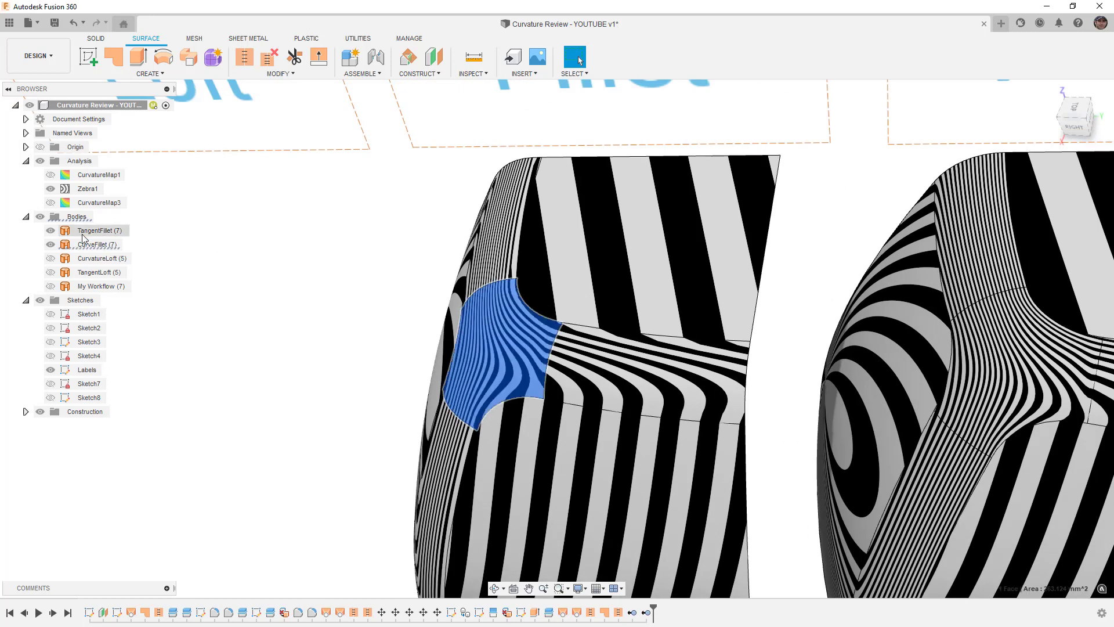
Hide the Zebra1 analysis and show the CurvatureLoft and TangentLoft bodies beside the two fillet bodies
click(50, 189)
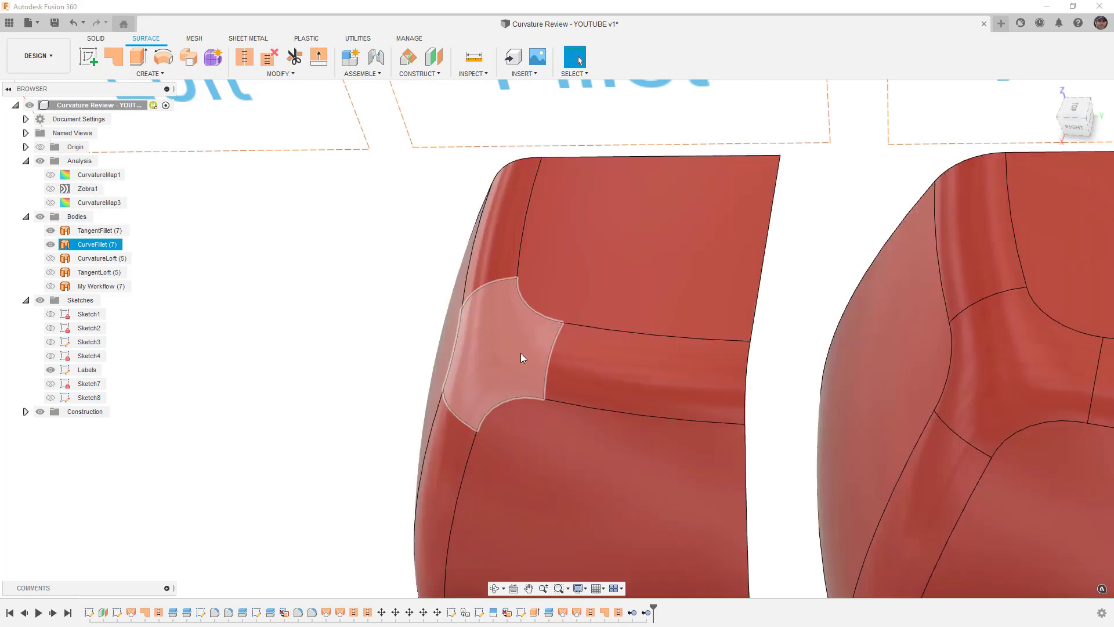
scroll(521, 351, down, 3)
scroll(521, 351, down, 2)
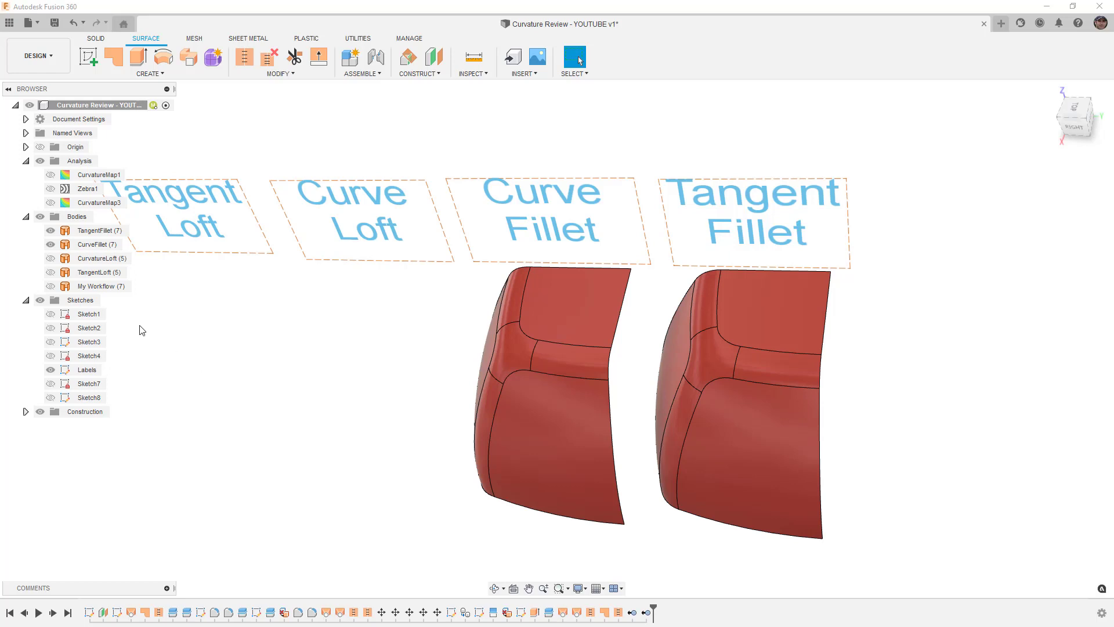
click(54, 259)
click(51, 258)
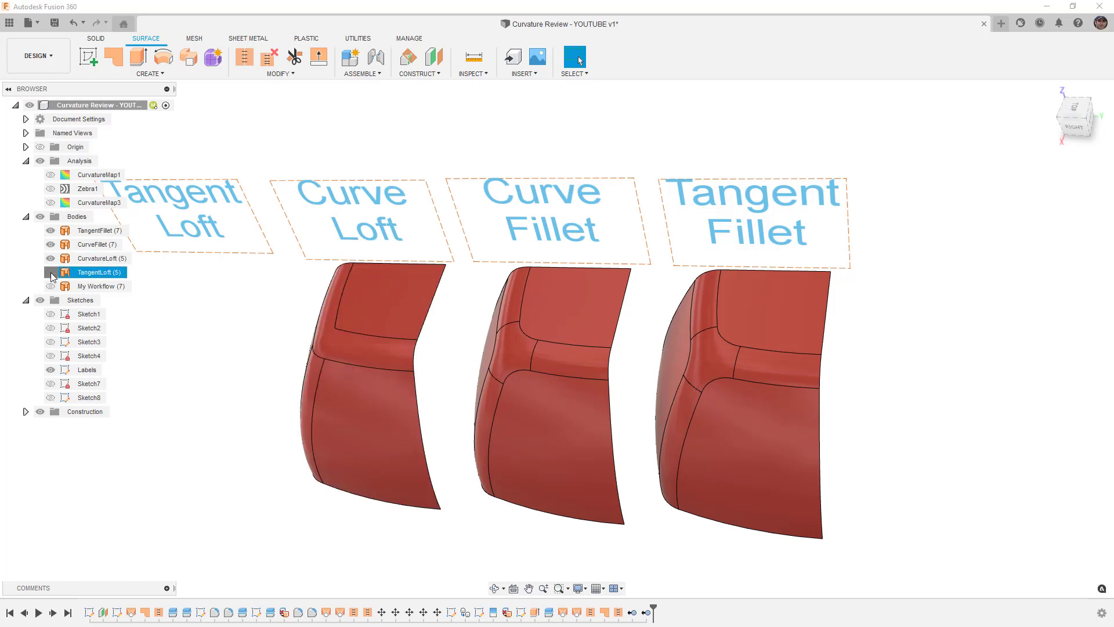
click(50, 272)
shift+middle_drag(260, 345, 369, 331)
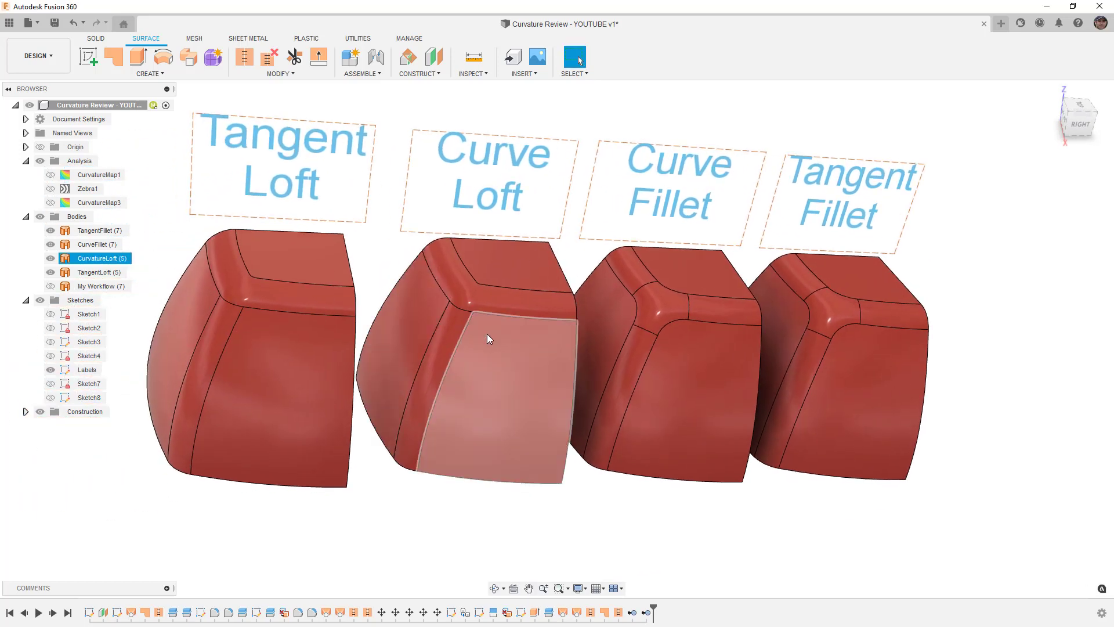
Inspect the vertical blend faces of both loft bodies and the CurvatureLoft's upper blend face, clearing the selection
click(457, 337)
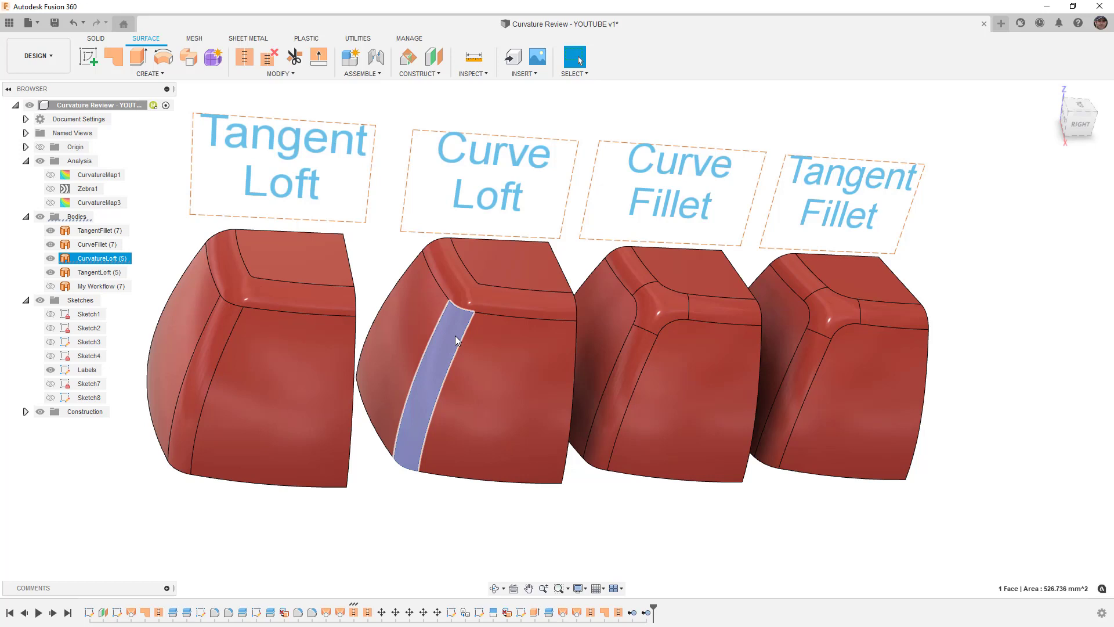
click(216, 327)
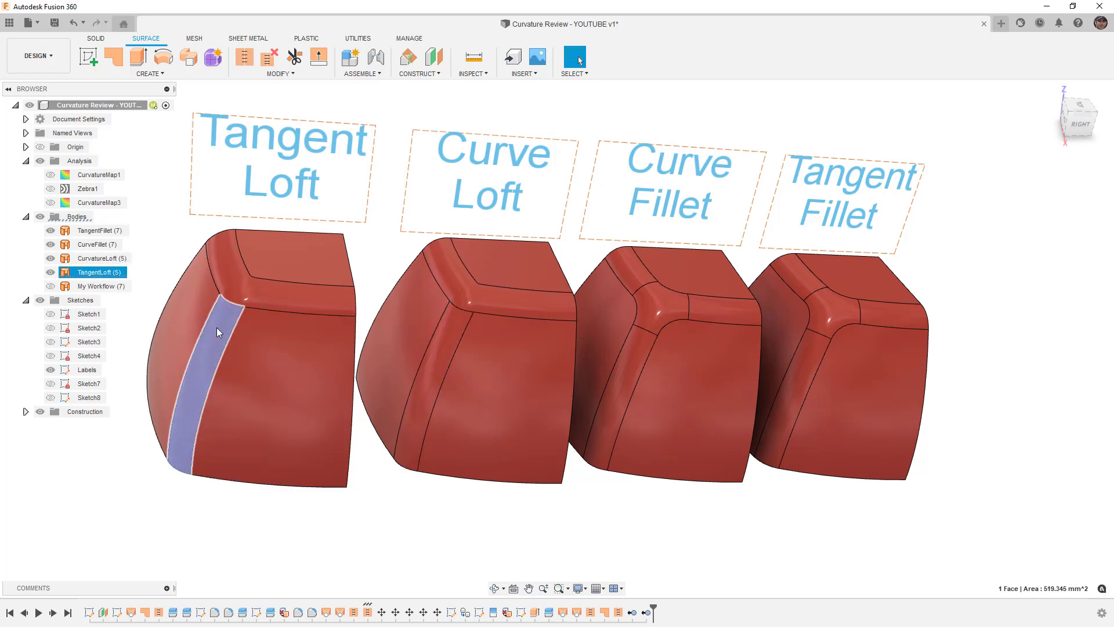
click(510, 297)
shift+middle_drag(499, 302, 483, 313)
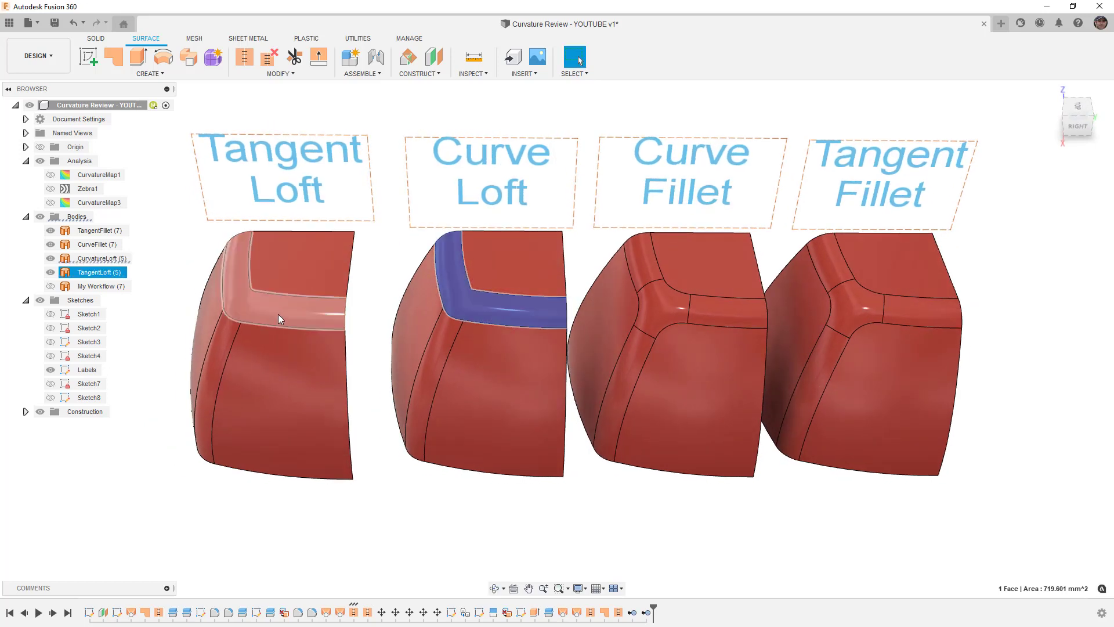
key(Escape)
Display CurvatureMap1 on all four bodies and examine the CurvatureLoft body's corner where its blend faces meet
click(50, 176)
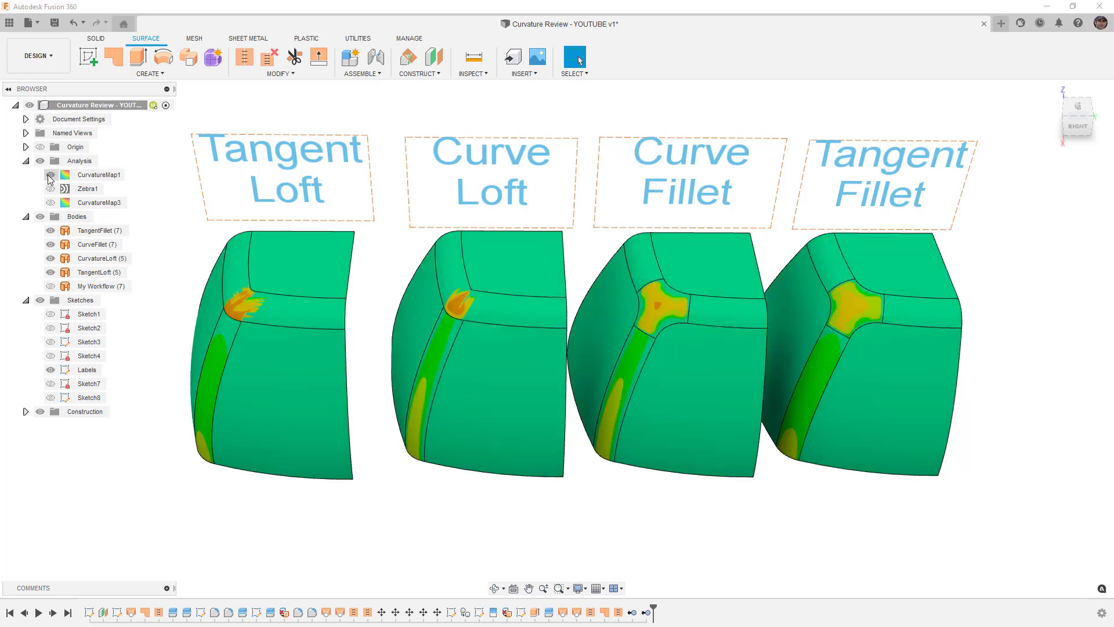
click(121, 258)
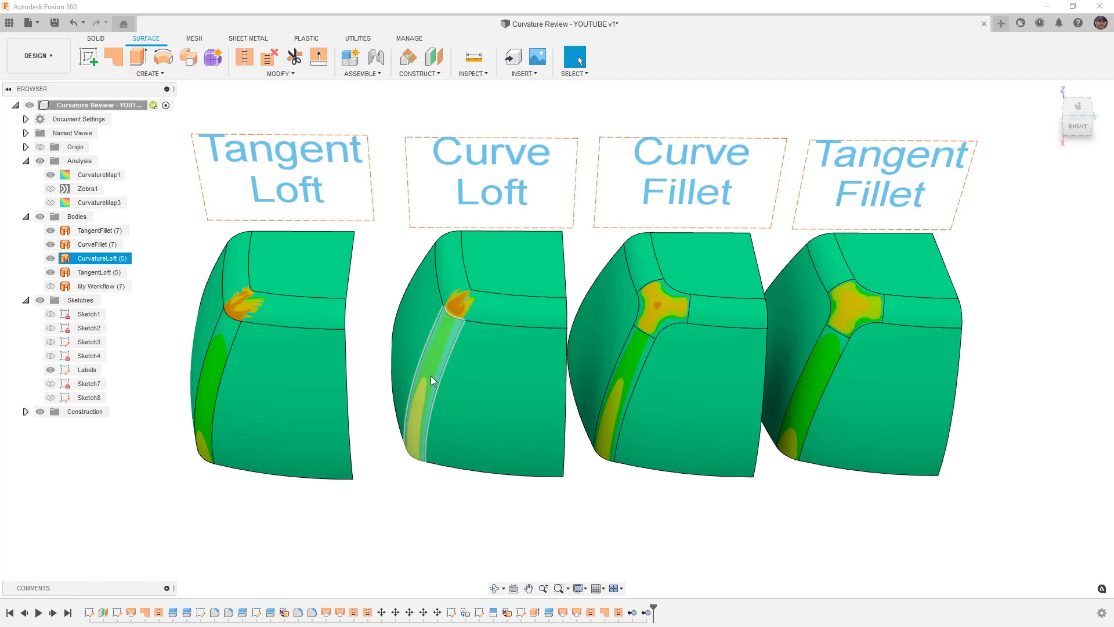
scroll(433, 374, up, 6)
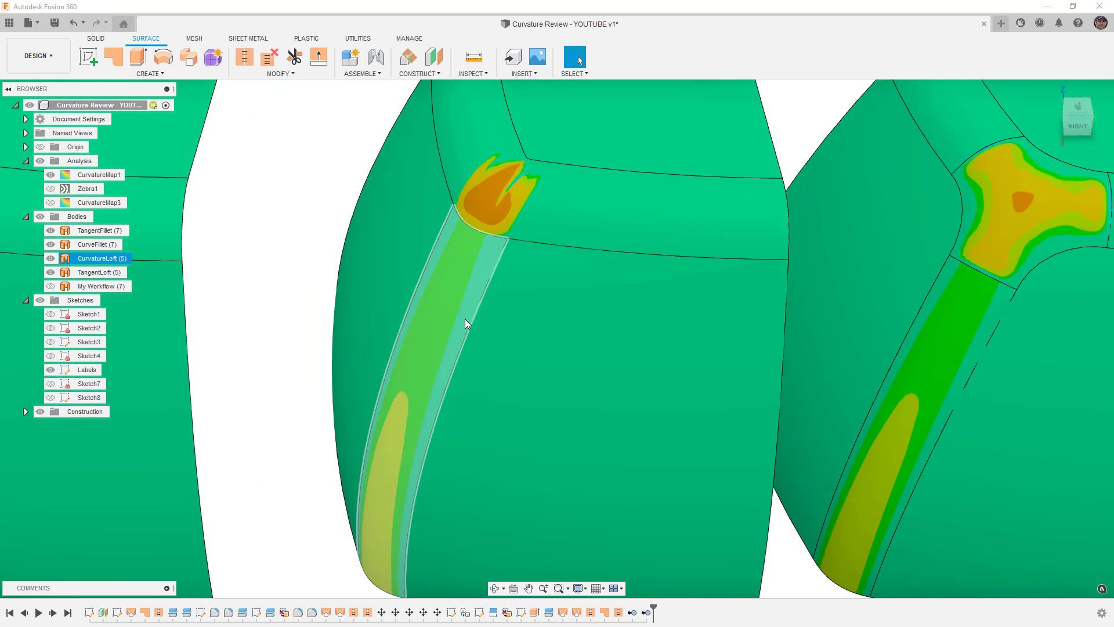
shift+middle_drag(448, 269, 571, 319)
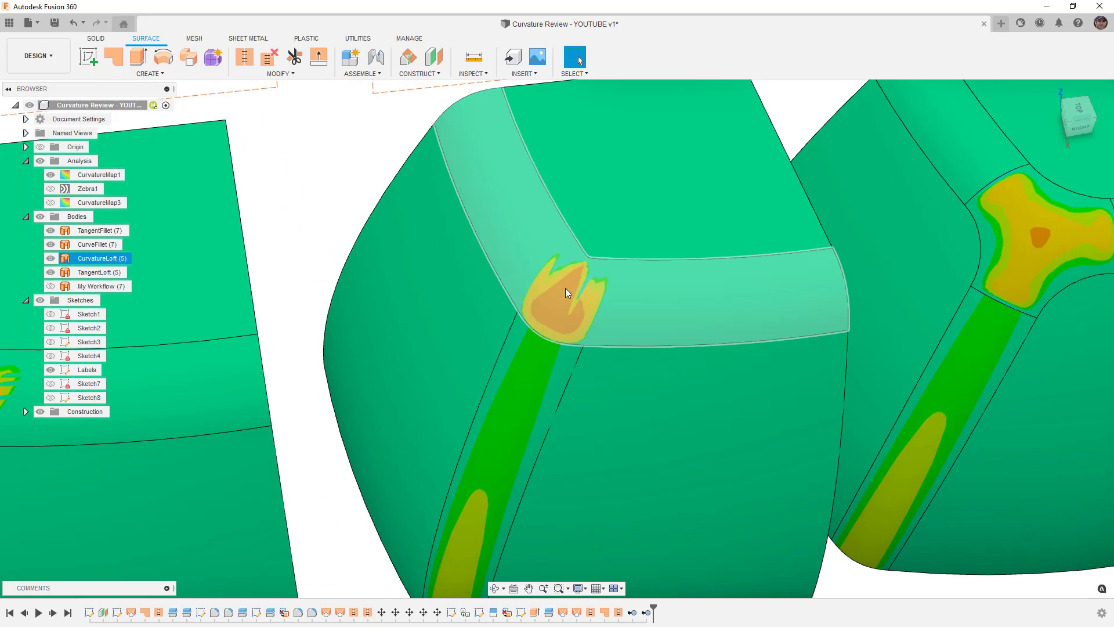
shift+middle_drag(601, 316, 574, 311)
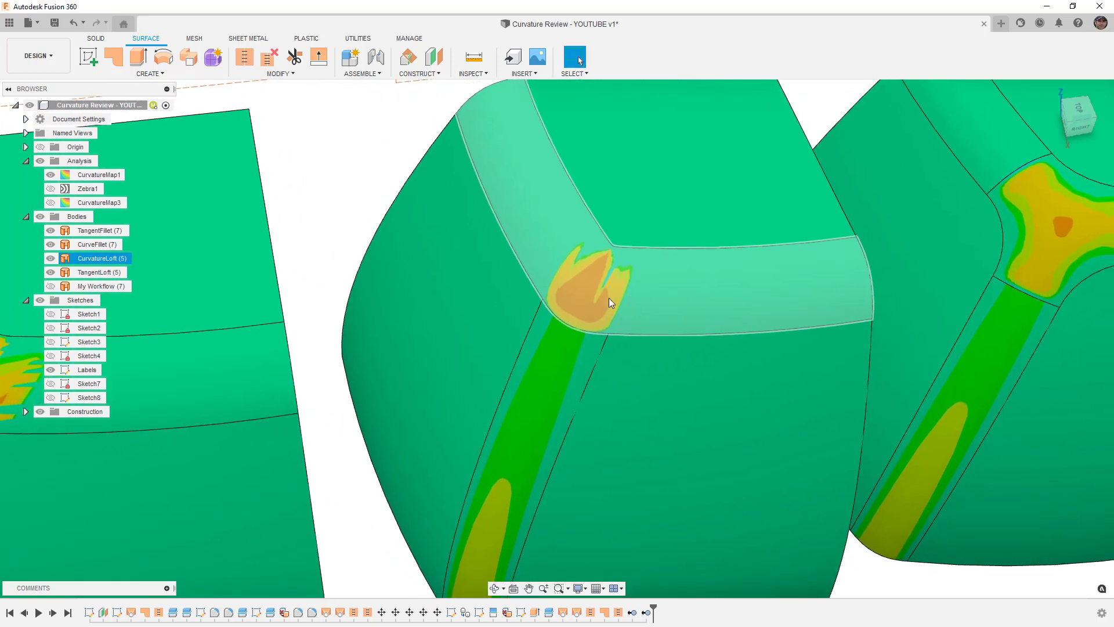
Hide CurvatureMap1 and examine how the highlight moves along the CurvatureLoft's upper blend face and around its corner
click(51, 175)
mouse_move(432, 279)
shift+middle_down()
mouse_move(411, 278)
mouse_move(439, 283)
mouse_move(424, 276)
shift+middle_up()
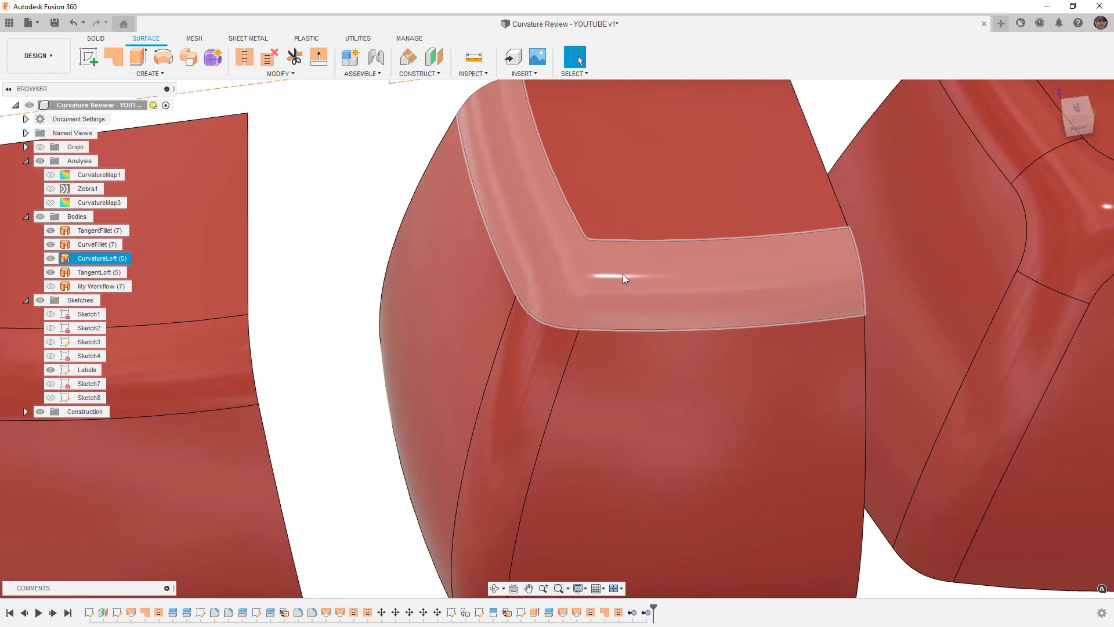
shift+middle_drag(570, 280, 447, 287)
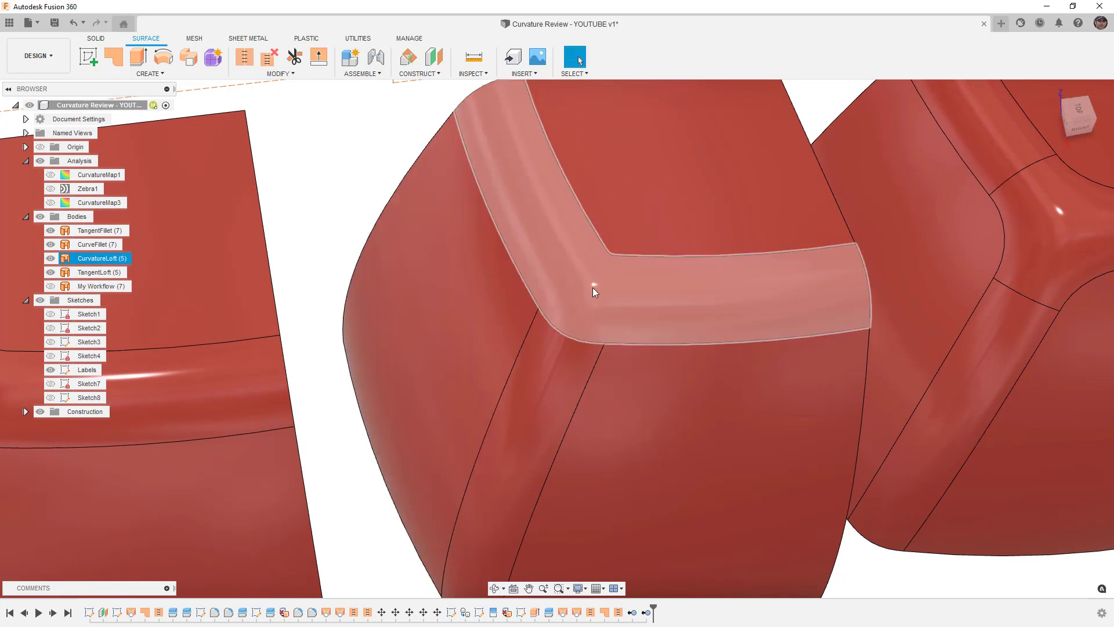
click(234, 266)
Redisplay CurvatureMap1 and compare the CurvatureLoft's corner curvature with the corners of the other three bodies
click(51, 174)
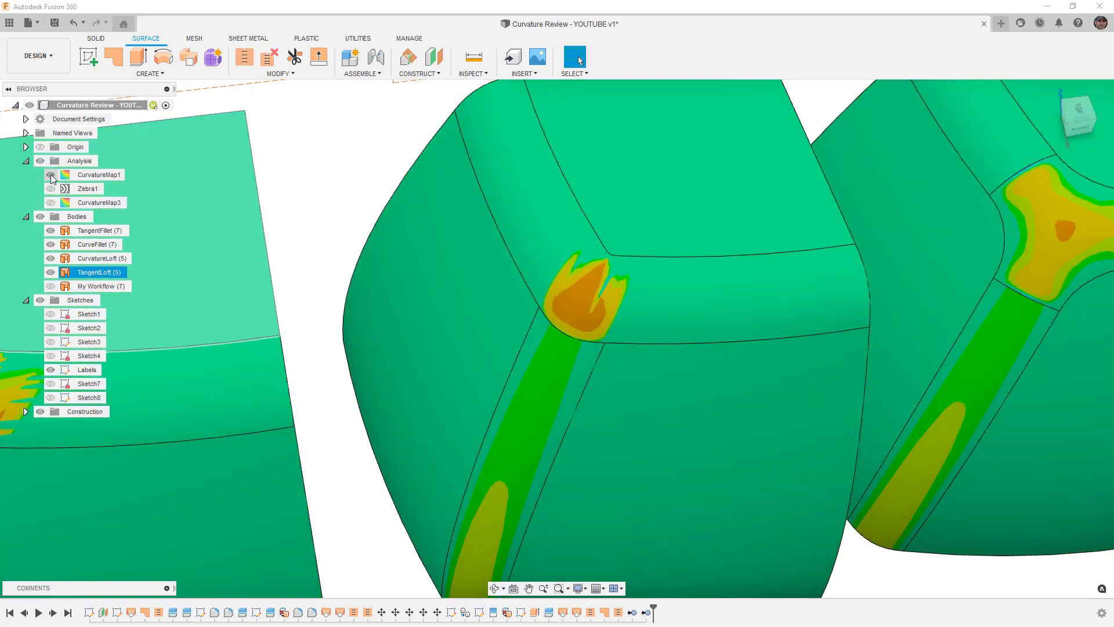
click(585, 296)
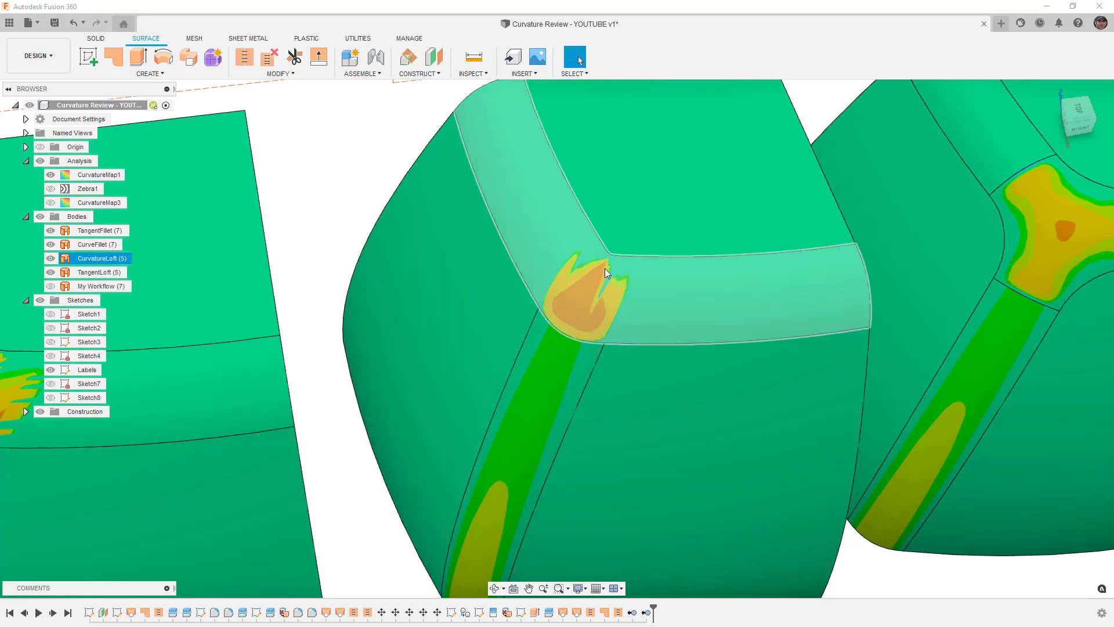
scroll(598, 297, down, 2)
scroll(605, 313, down, 2)
scroll(605, 329, down, 2)
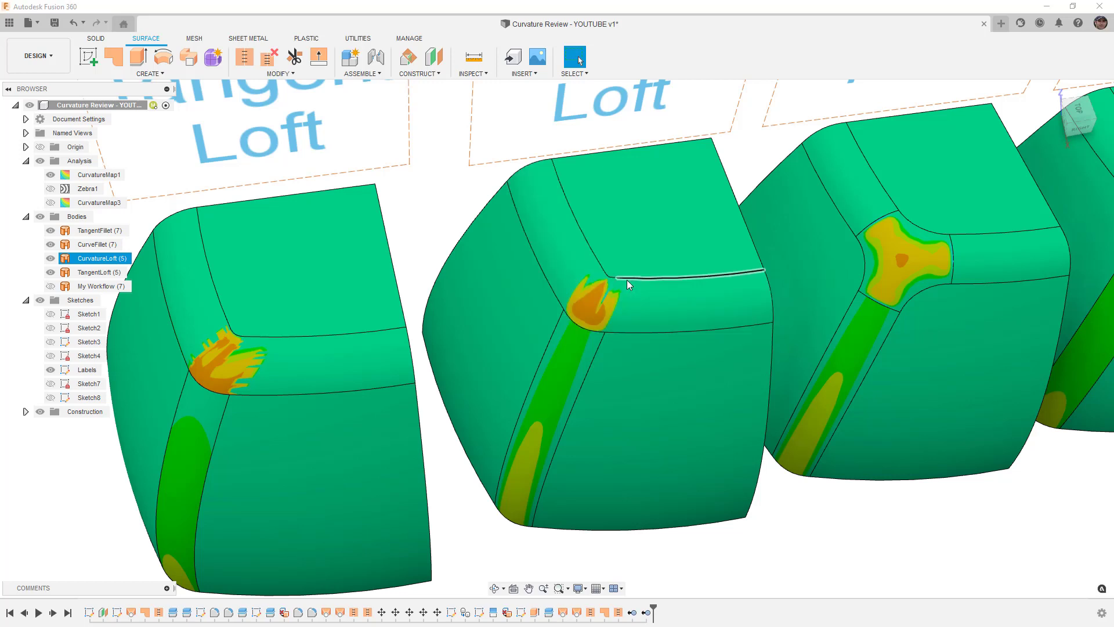
scroll(505, 339, down, 3)
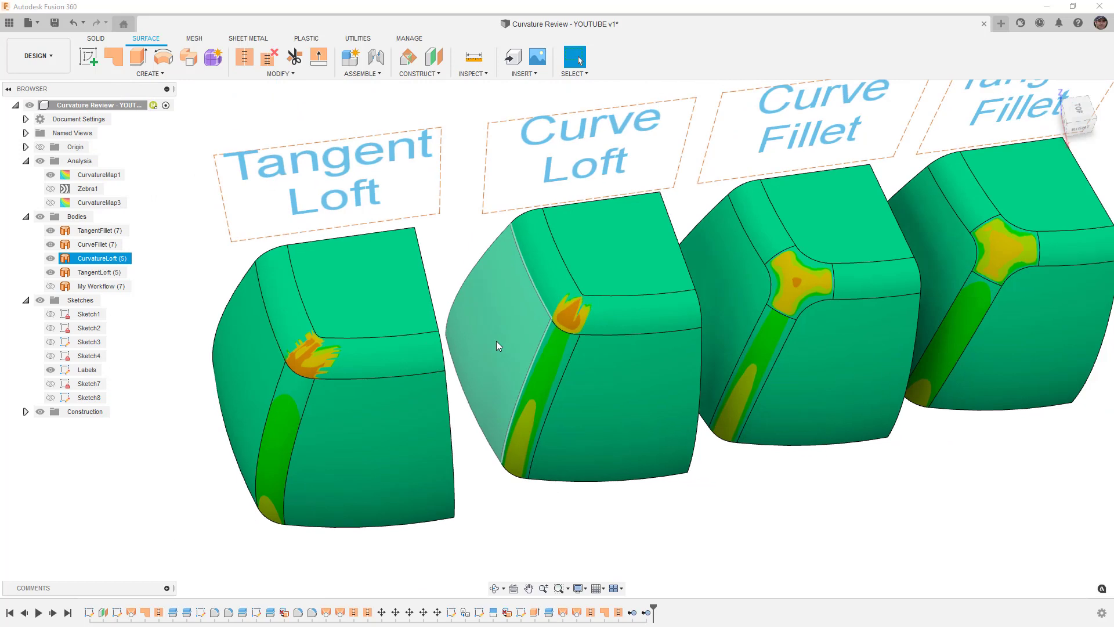
Show only the My Workflow body, hiding the two loft and two fillet bodies, and display CurvatureMap3 instead of CurvatureMap1
click(50, 272)
click(50, 258)
click(51, 244)
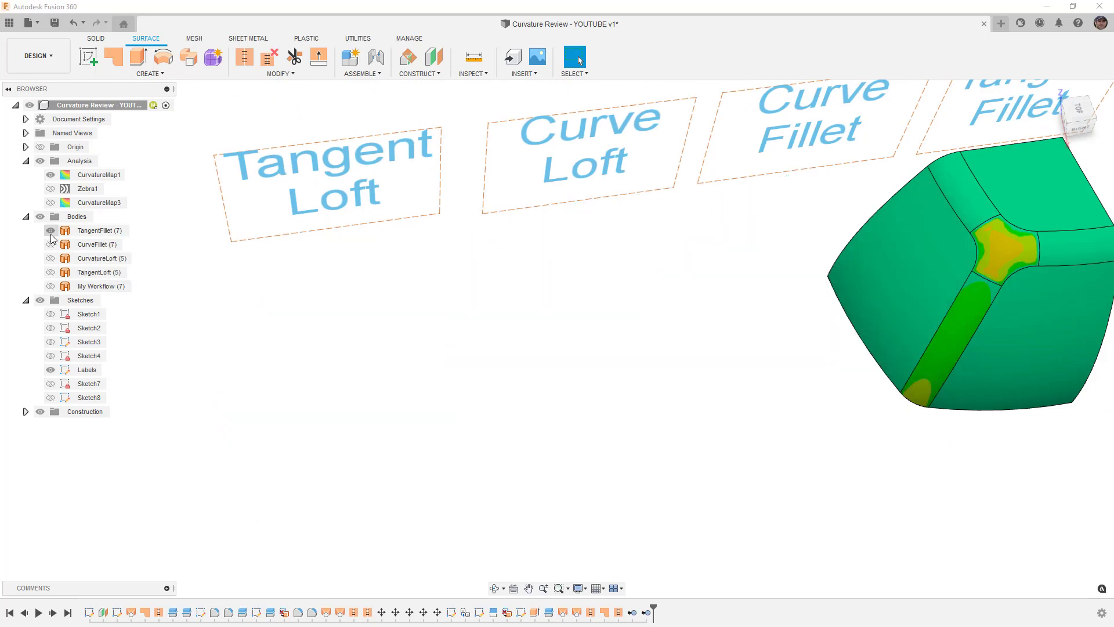
click(50, 230)
click(50, 286)
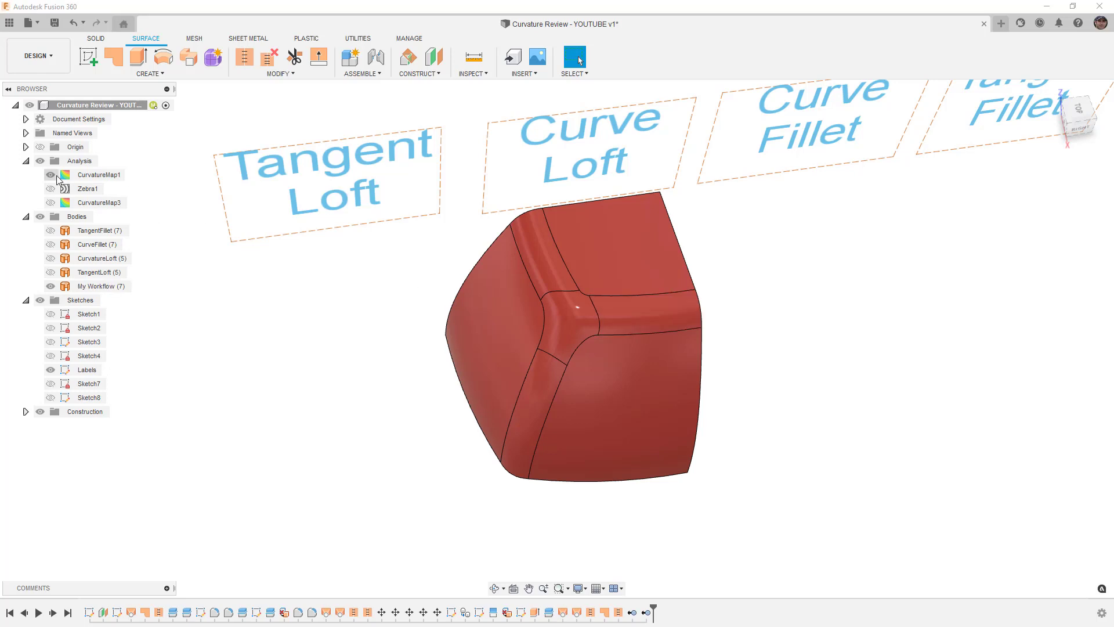
click(51, 202)
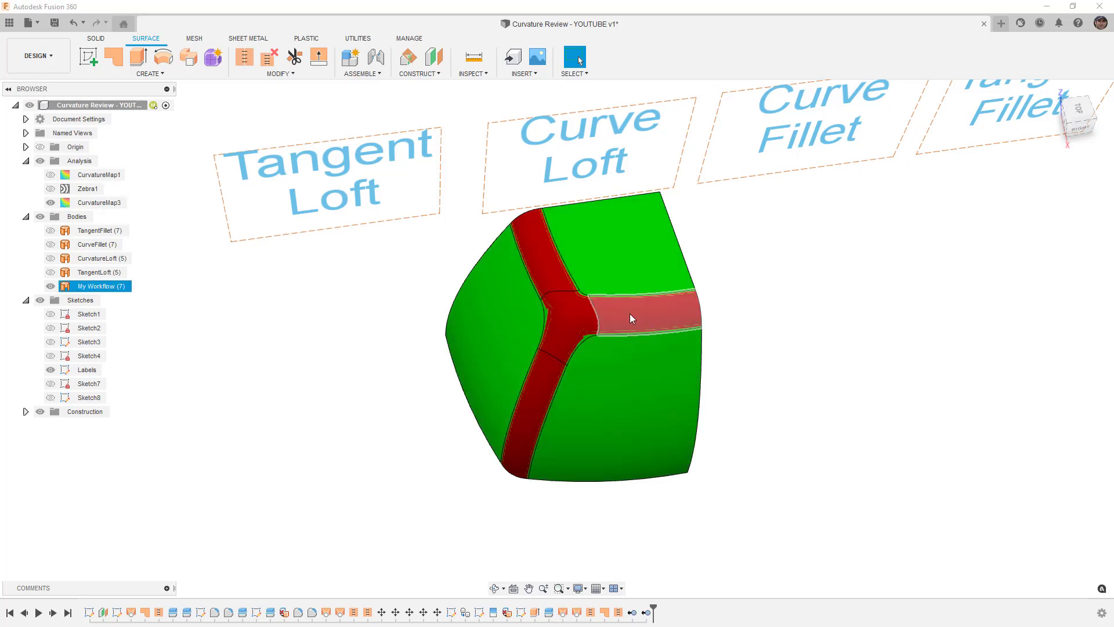
Examine the corner patch of the My Workflow body under CurvatureMap3, clearing the face selection
scroll(605, 315, up, 1)
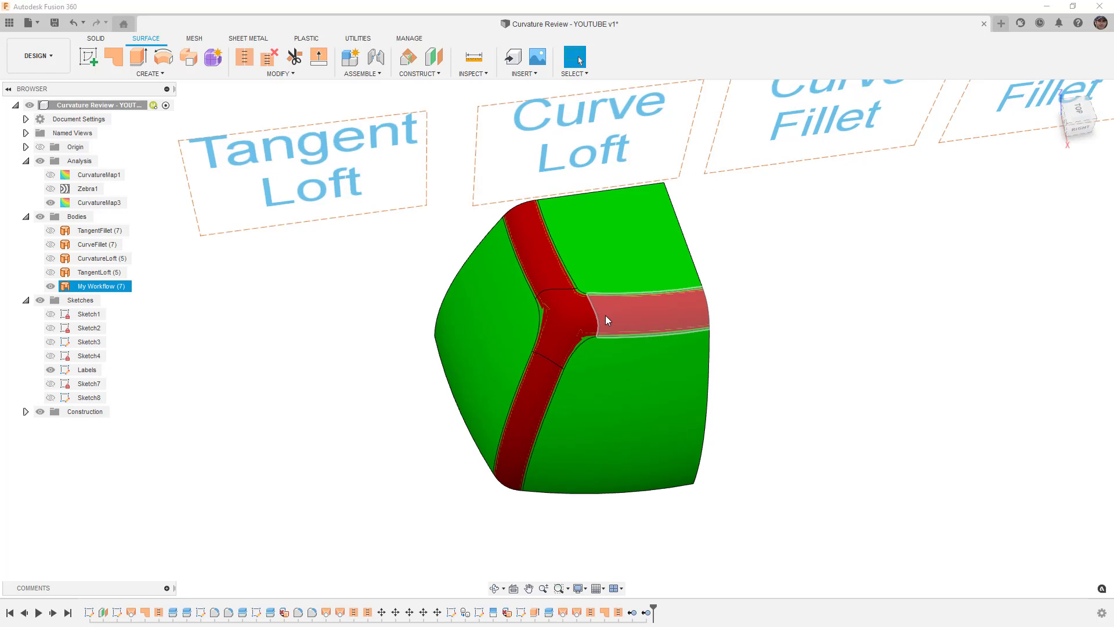
scroll(605, 315, up, 5)
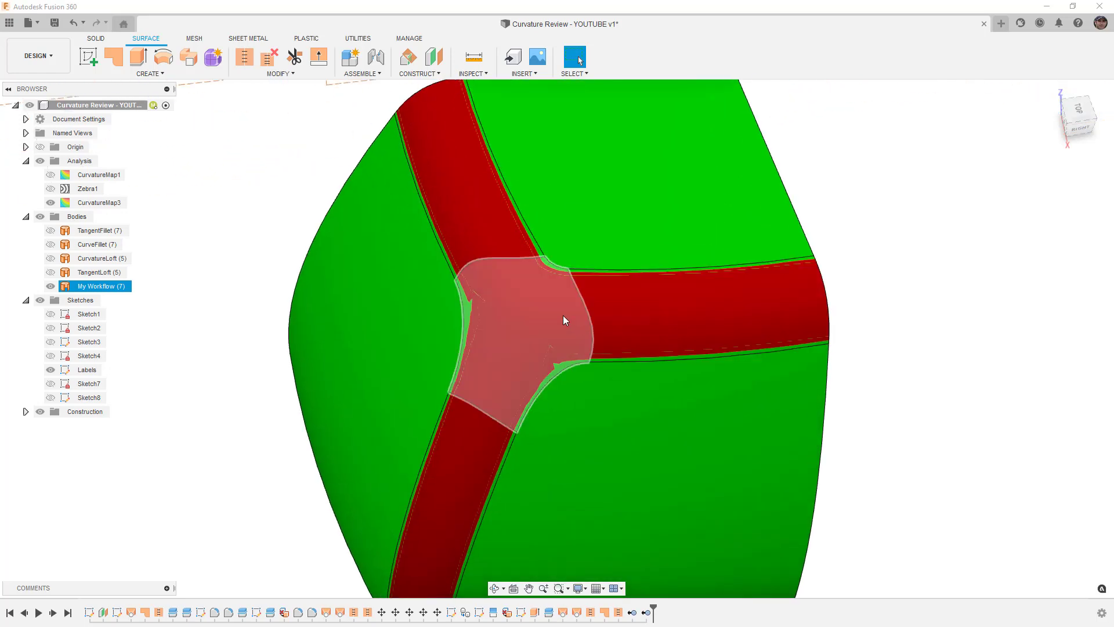
click(563, 292)
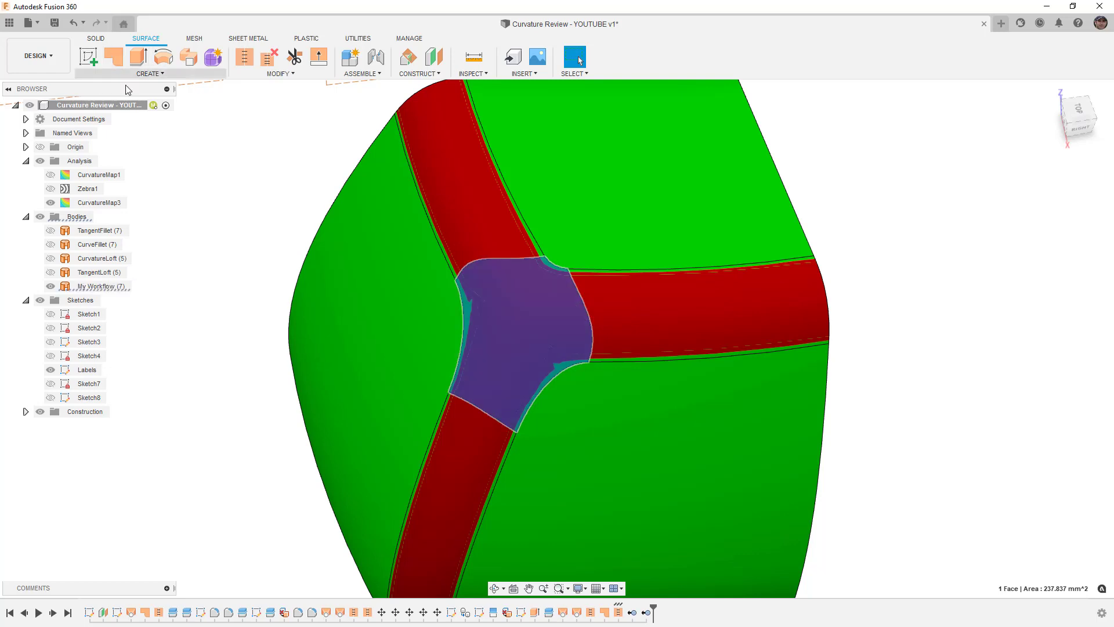
key(Escape)
Edit CurvatureMap3 to use the first curvature type with a gradient scale of 0.176, and apply the change
double_click(105, 206)
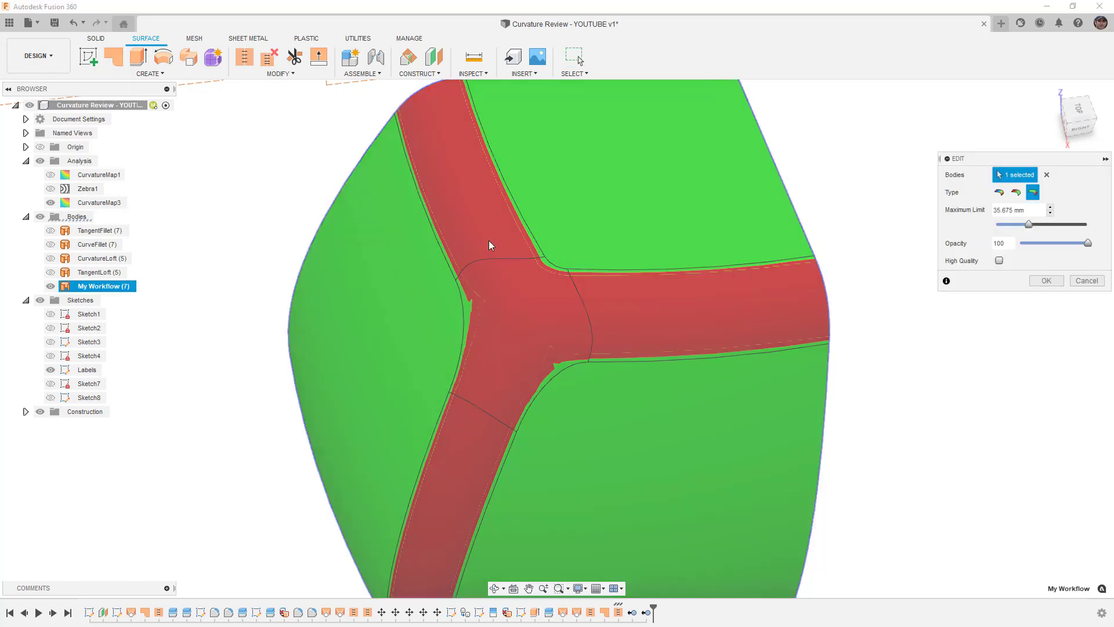
click(1000, 193)
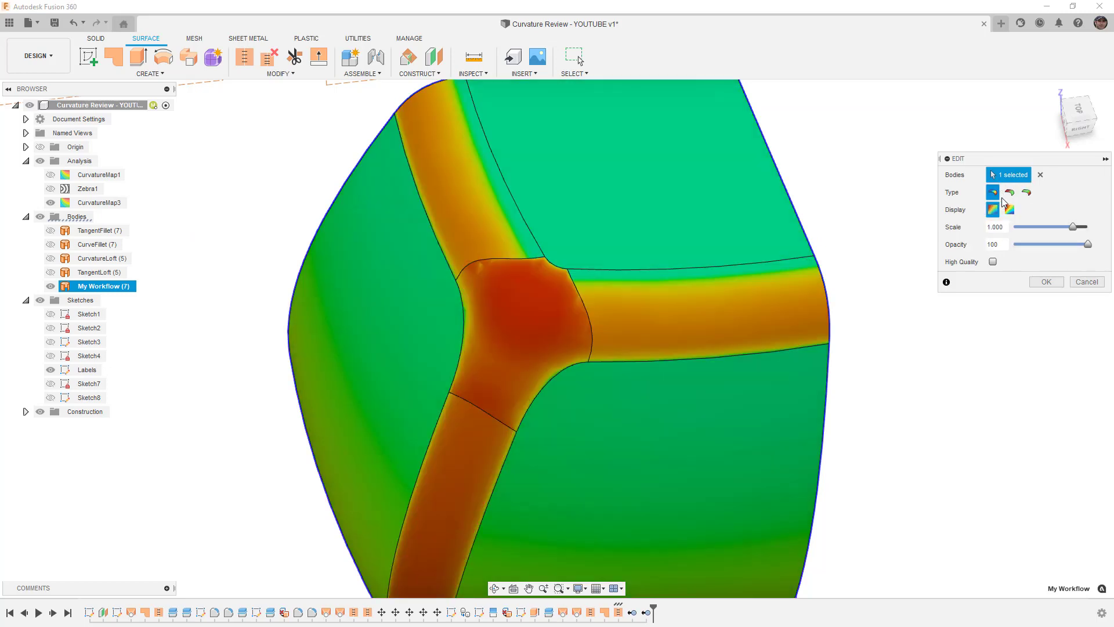
drag(1074, 230, 1030, 234)
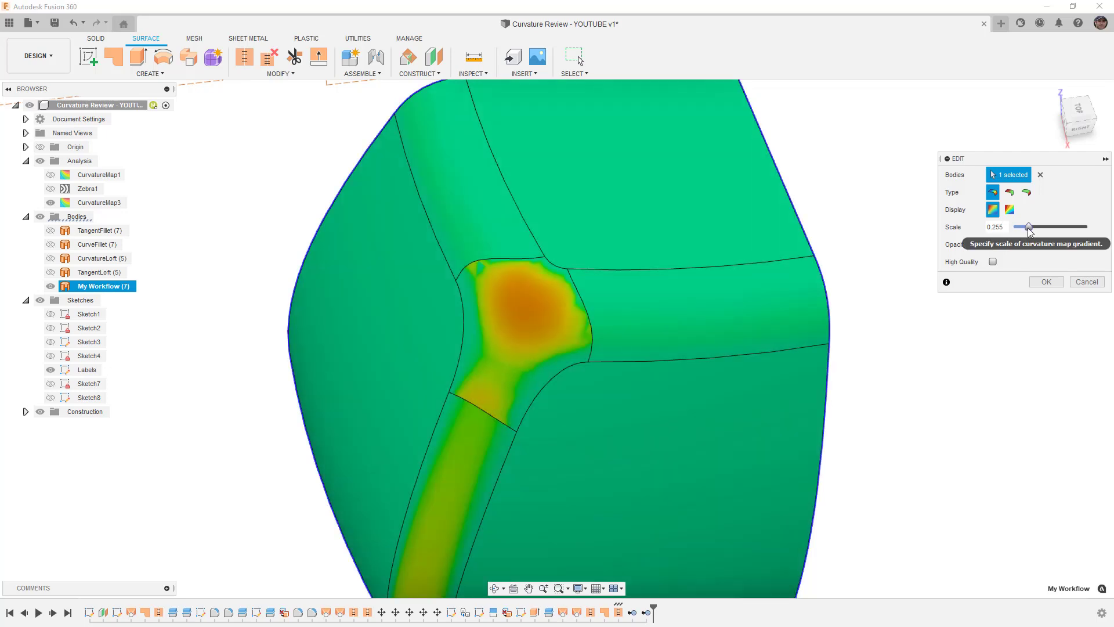
drag(1029, 230, 1025, 230)
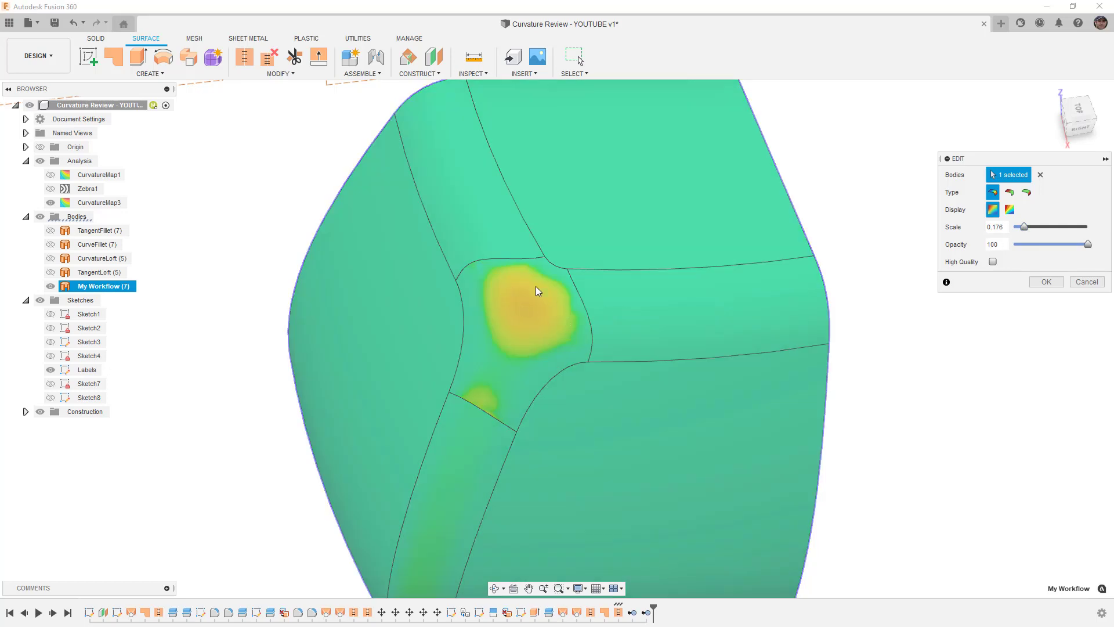
shift+middle_drag(552, 297, 670, 312)
key(Return)
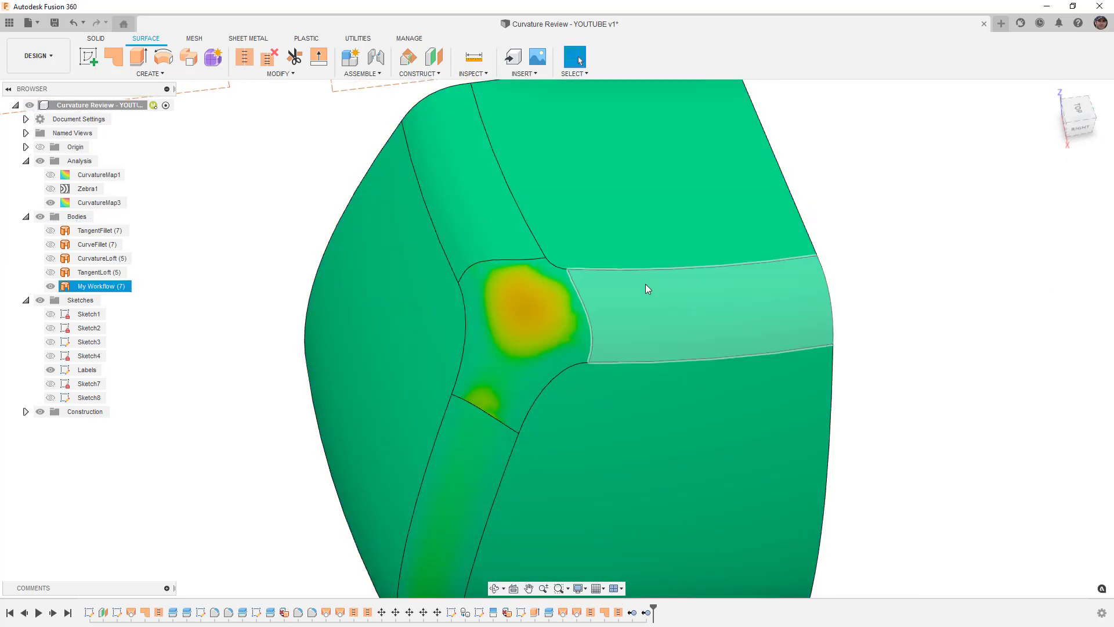
Hide CurvatureMap3 and the visible edges, and examine how highlights flow across the My Workflow body's corner patch
click(50, 202)
click(331, 276)
mouse_move(331, 276)
shift+middle_down()
mouse_move(366, 250)
mouse_move(339, 273)
mouse_move(361, 274)
mouse_move(343, 252)
mouse_move(341, 262)
mouse_move(373, 267)
mouse_move(323, 261)
mouse_move(333, 266)
shift+middle_up()
shift+middle_drag(469, 293, 510, 276)
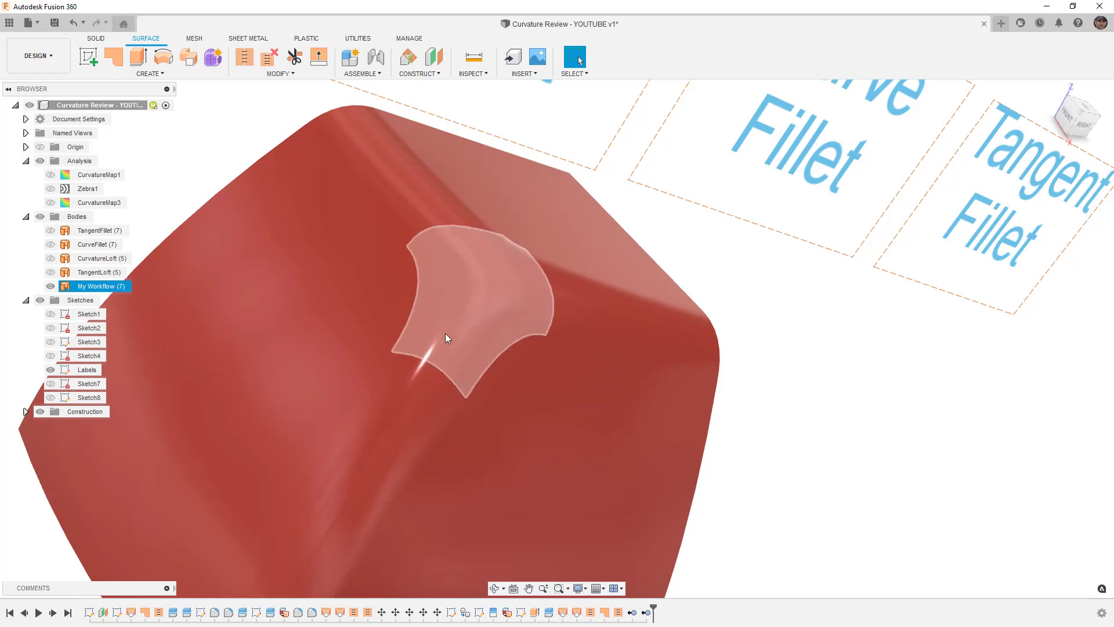
shift+middle_drag(476, 312, 484, 346)
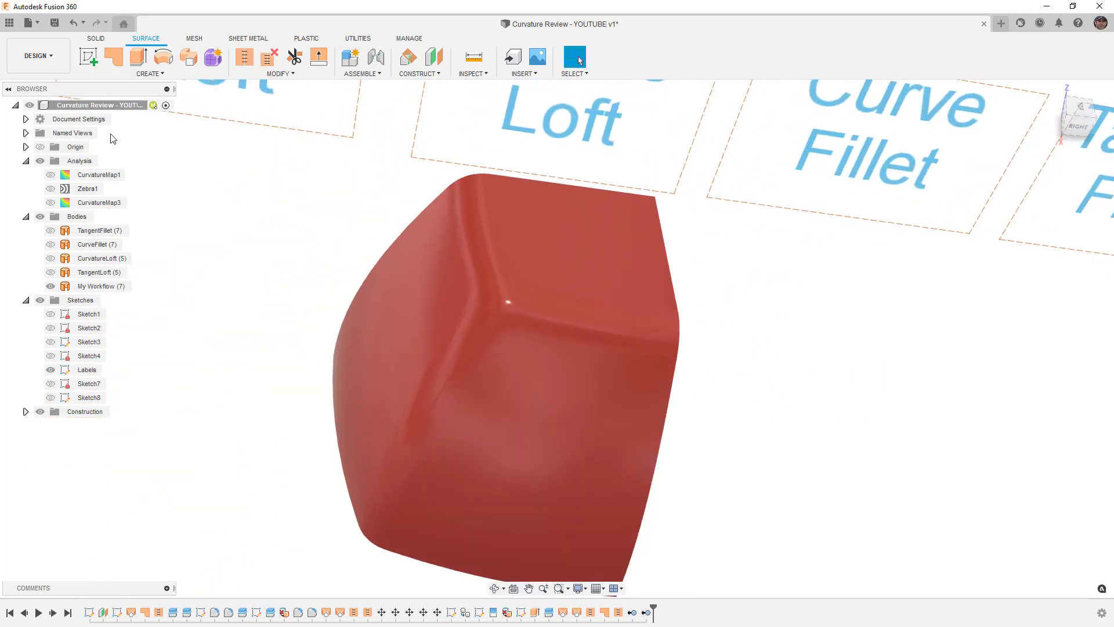
Switch to the Render workspace and view the My Workflow body's corner from another angle
click(32, 60)
click(40, 120)
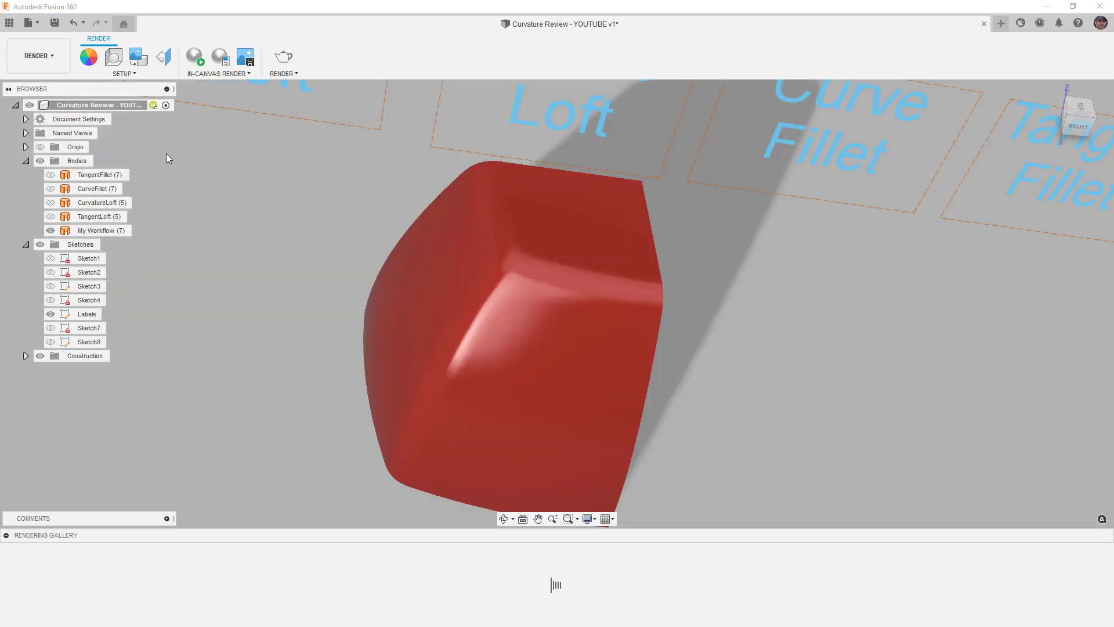
drag(356, 232, 268, 174)
key(Escape)
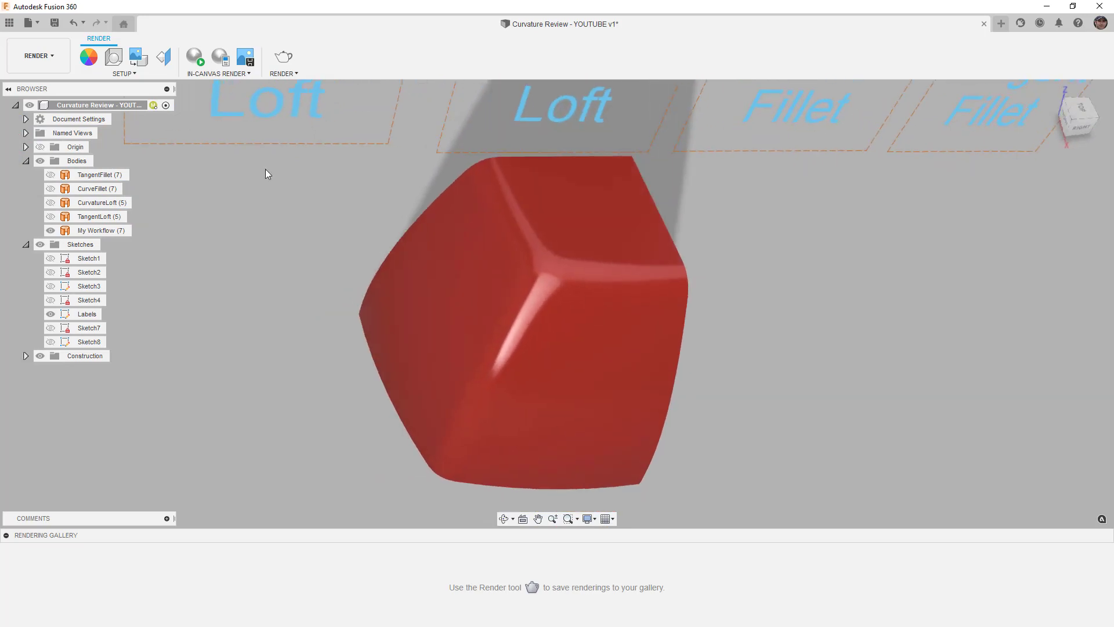
Open the scene settings and rotate the lighting environment to -79.5 degrees around the body
click(114, 56)
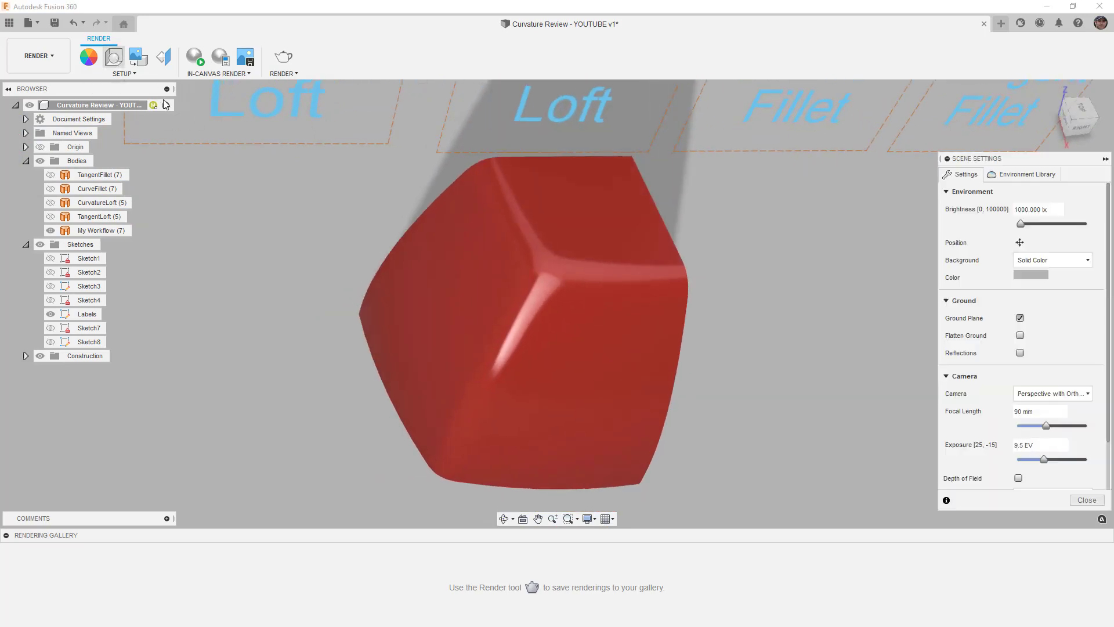
click(1021, 242)
drag(880, 431, 836, 431)
shift+middle_drag(836, 439, 815, 317)
Try the Skylight and Grid Light environments from the environment library on the scene
click(1026, 176)
scroll(1035, 331, down, 3)
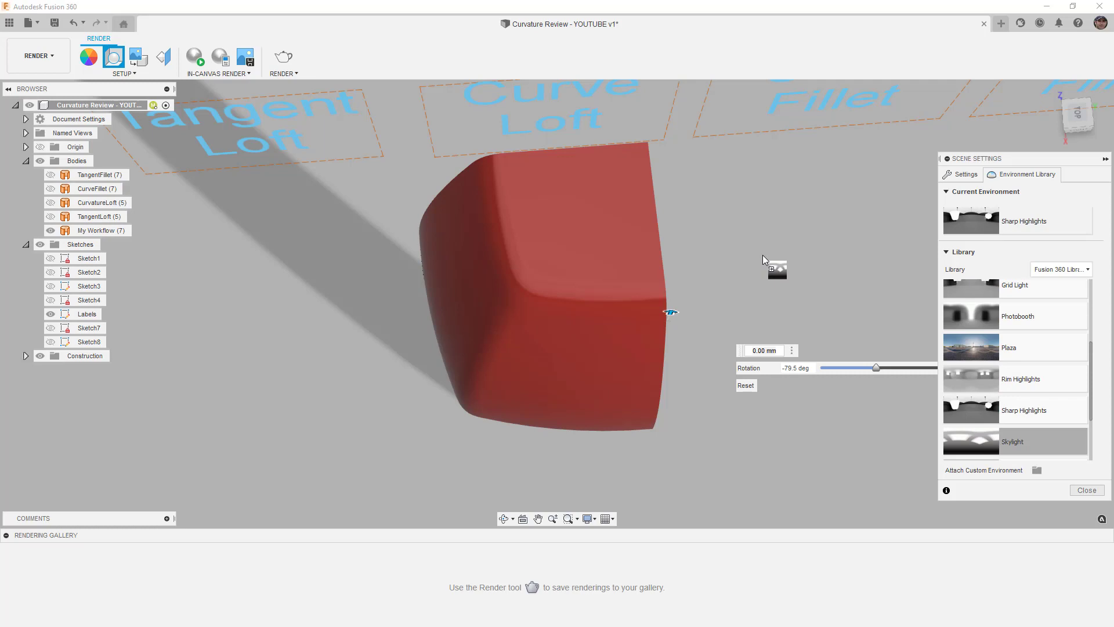
drag(765, 258, 765, 256)
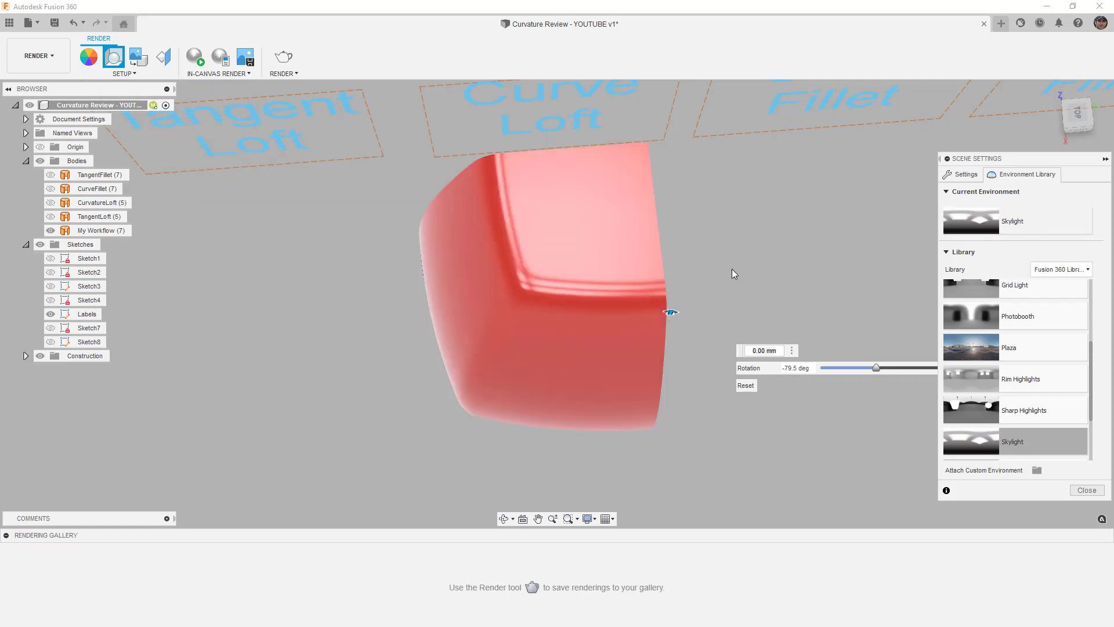
scroll(1061, 406, down, 3)
scroll(1044, 409, up, 5)
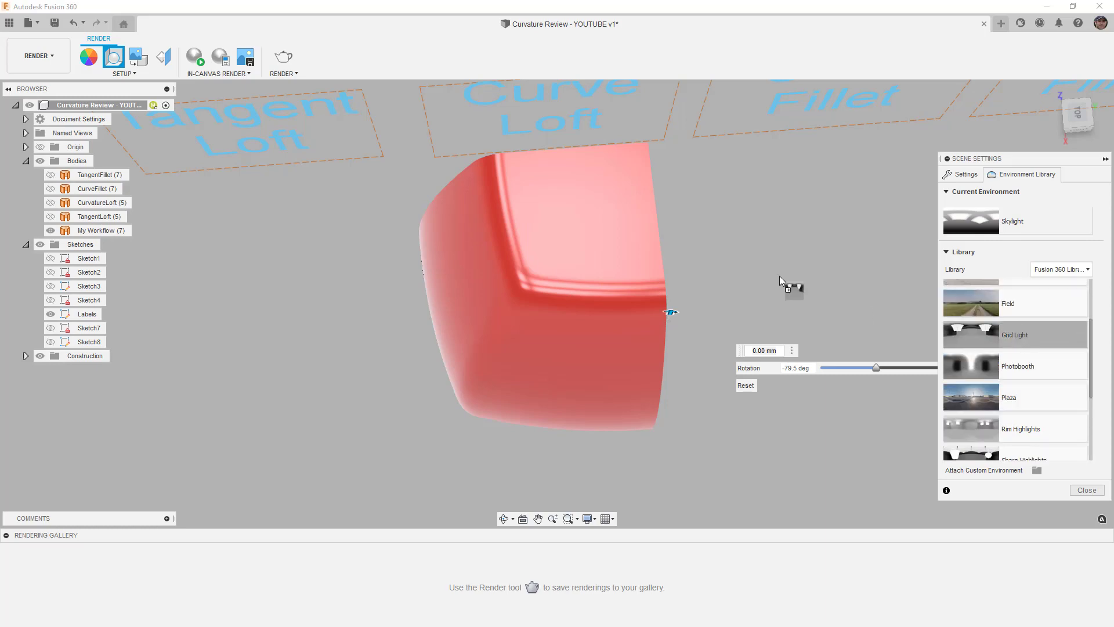
drag(772, 273, 713, 275)
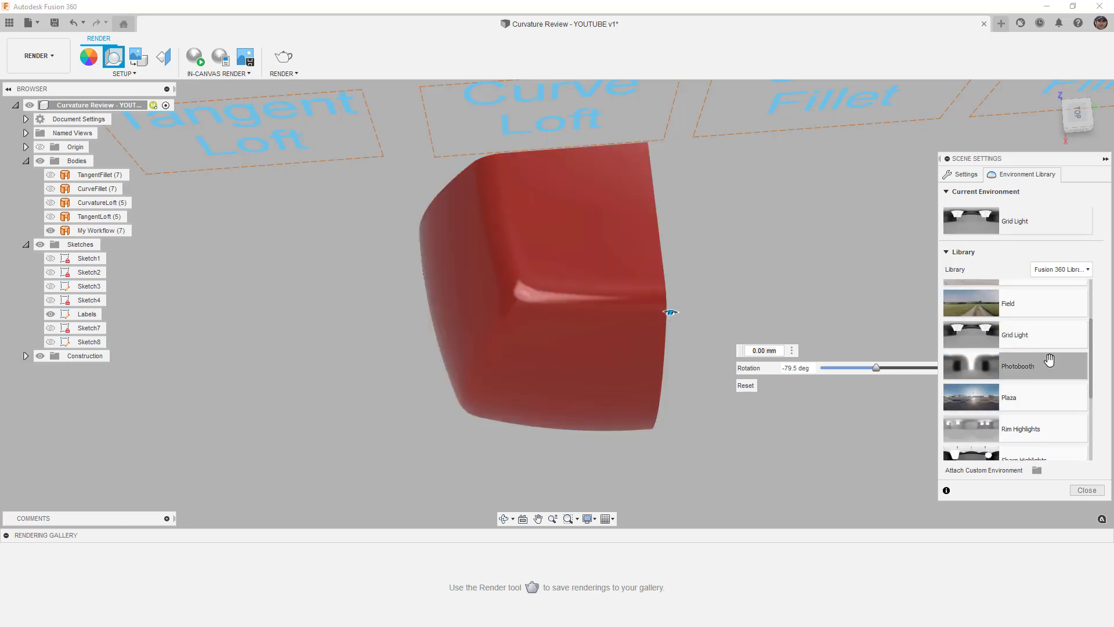
Apply the Skylight environment to the scene and close the scene settings
scroll(1038, 385, down, 3)
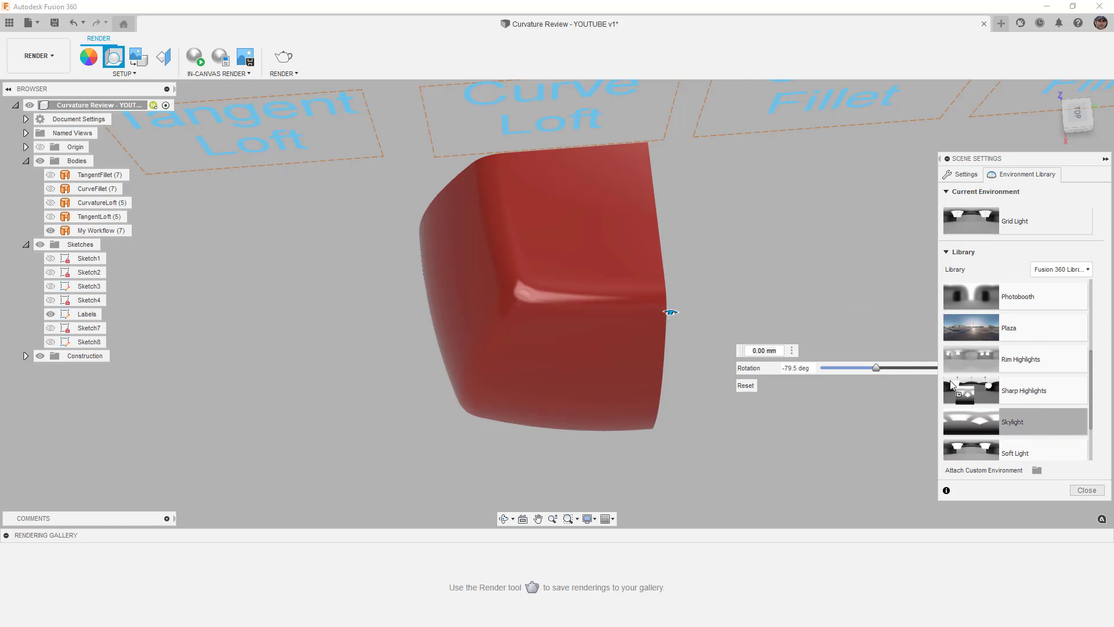
drag(952, 384, 779, 265)
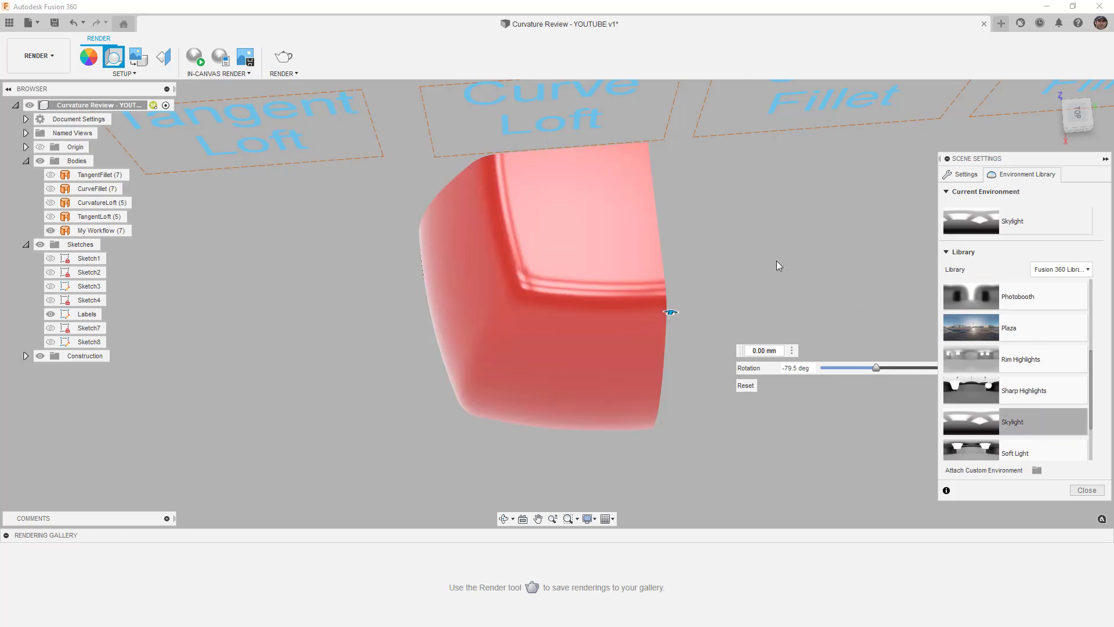
click(1099, 490)
Examine how the Skylight reflections flow across the My Workflow body's corner patch and adjoining blend faces
shift+middle_drag(712, 349, 627, 301)
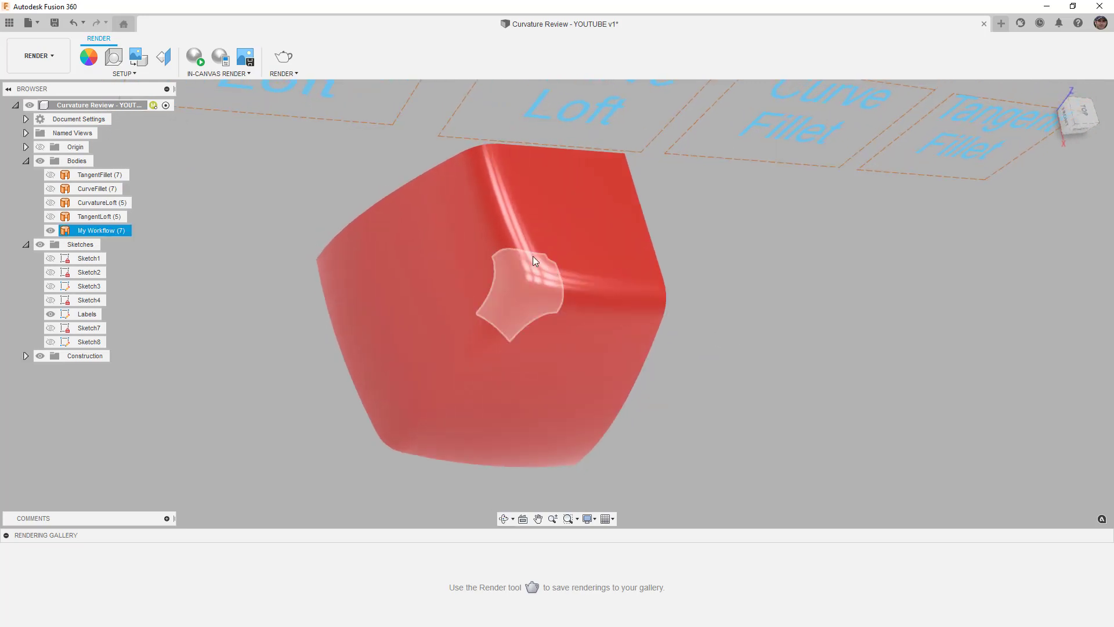
mouse_move(621, 290)
shift+middle_down()
mouse_move(562, 276)
mouse_move(581, 260)
shift+middle_up()
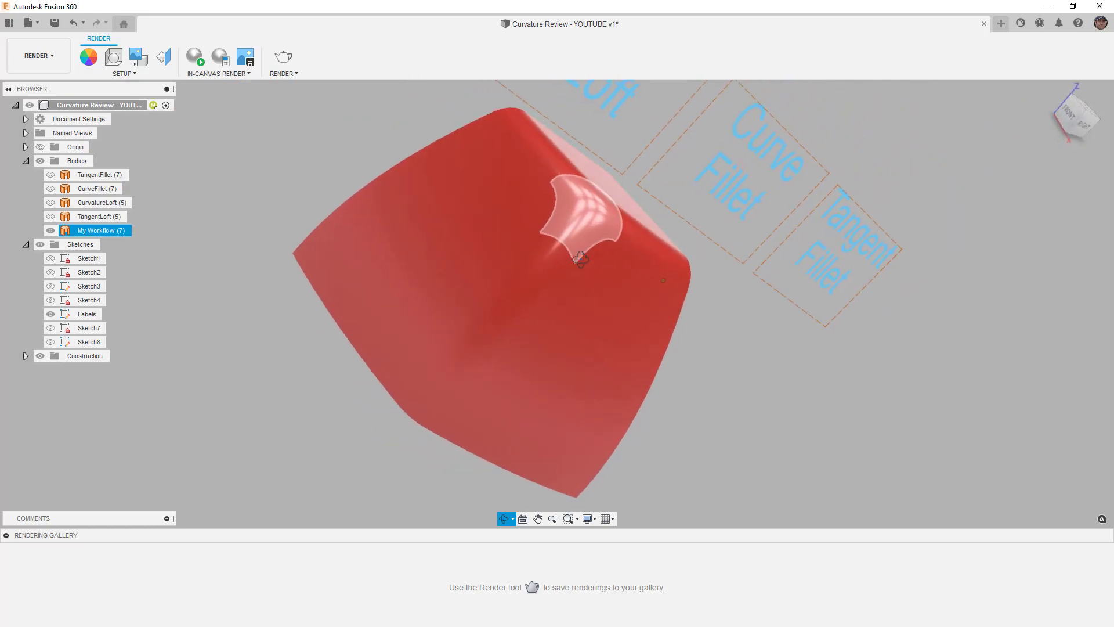
scroll(598, 204, up, 6)
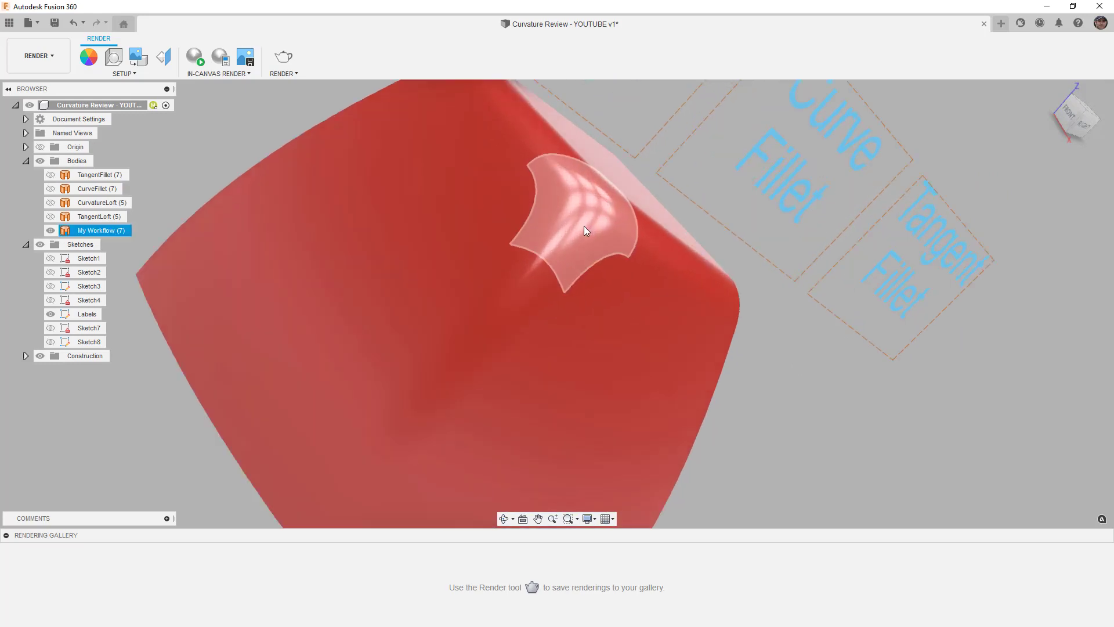
shift+middle_drag(526, 249, 575, 250)
scroll(425, 270, up, 3)
scroll(406, 279, down, 5)
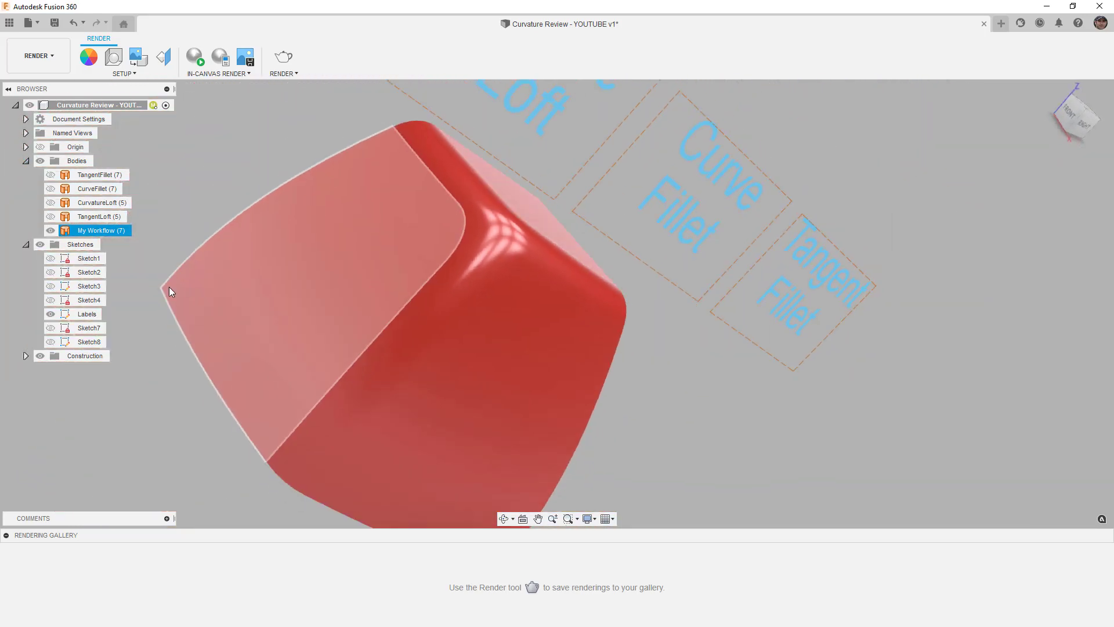
Show the TangentFillet and CurveFillet bodies beside My Workflow and compare the reflections along their upper fillets and corners
key(Escape)
click(51, 175)
click(51, 189)
shift+middle_drag(520, 281, 555, 265)
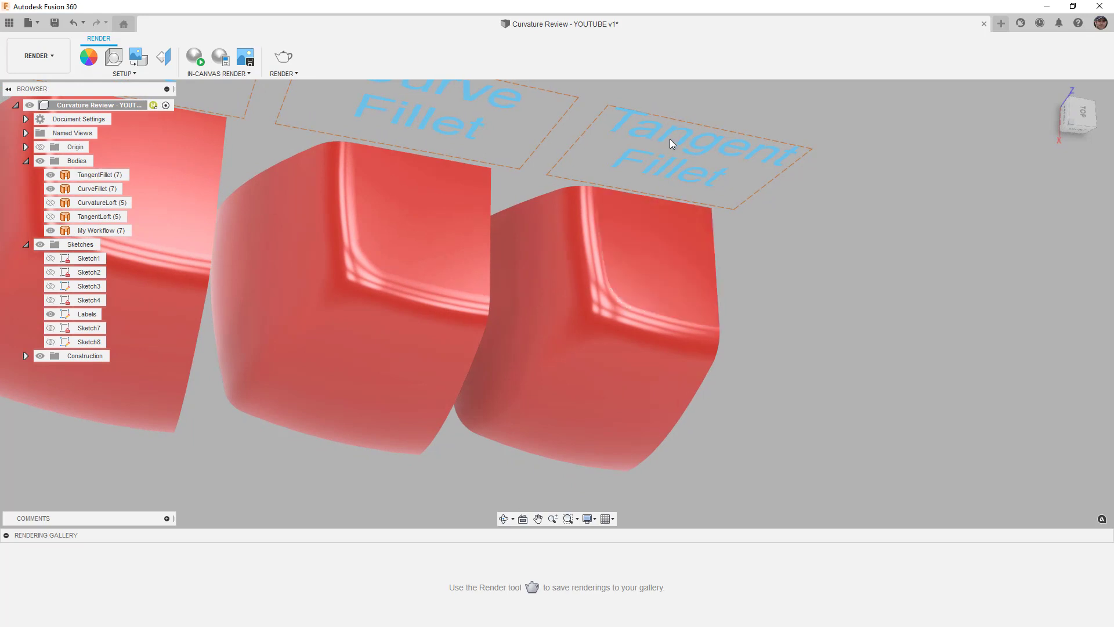
scroll(619, 297, up, 2)
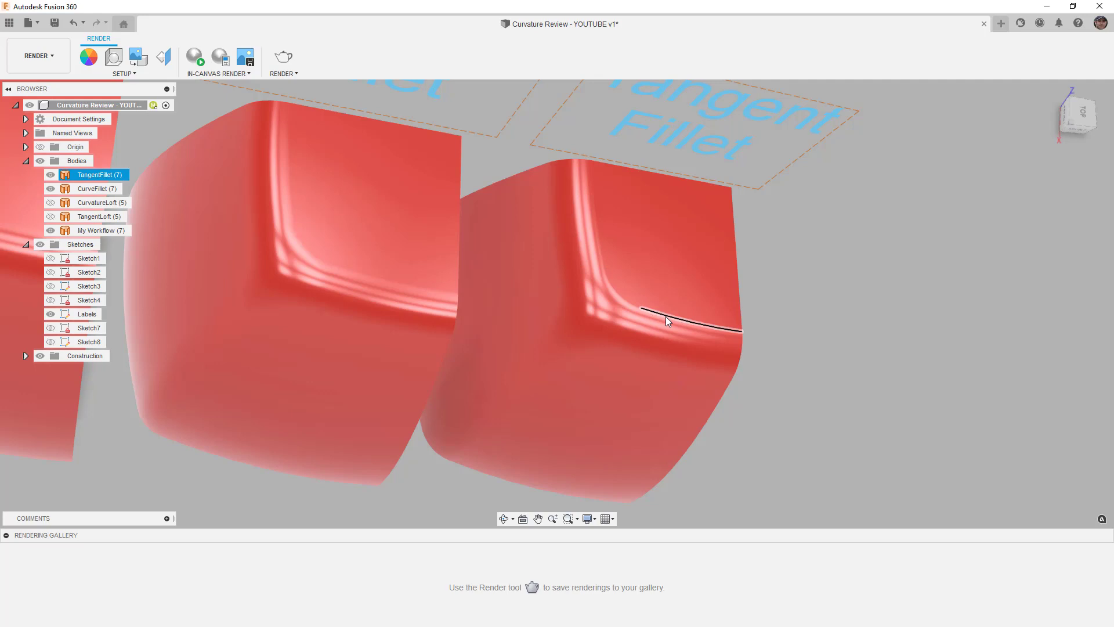
mouse_move(824, 329)
shift+middle_down()
mouse_move(811, 324)
mouse_move(814, 332)
mouse_move(828, 316)
mouse_move(814, 327)
shift+middle_up()
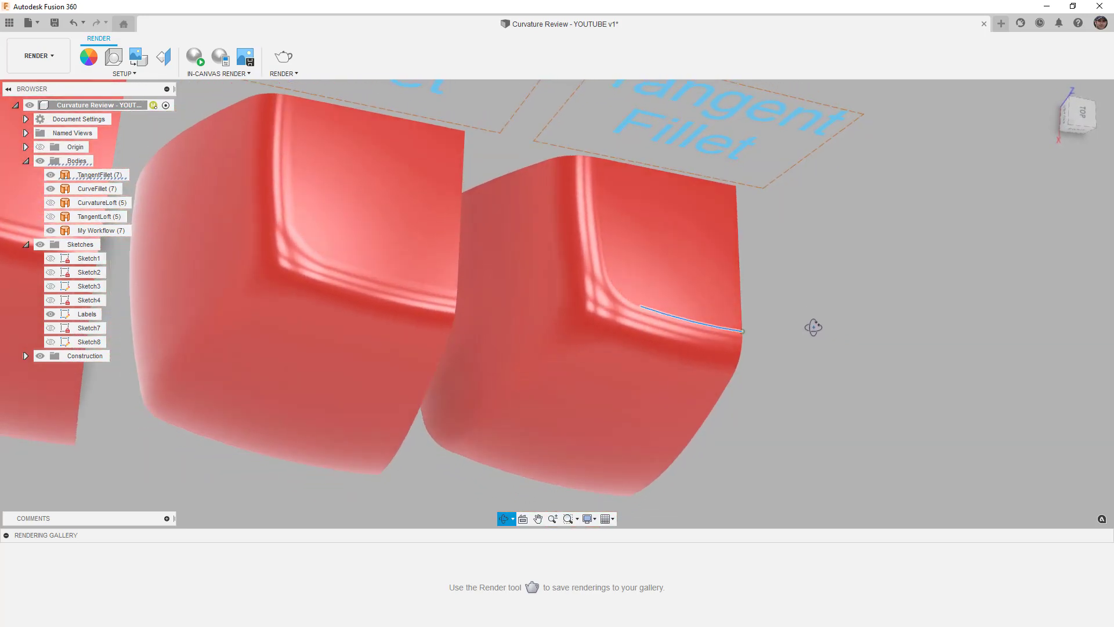
Examine the reflections across the CurveFillet body's corner patch and its boundary with the top face from several angles
click(602, 287)
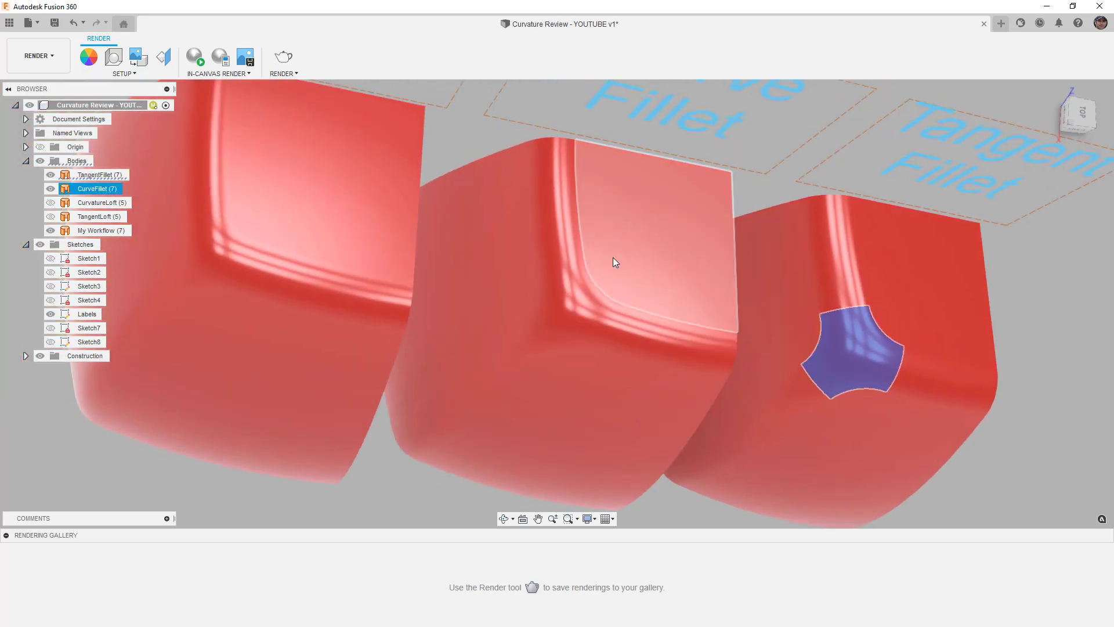
mouse_move(613, 258)
shift+middle_down()
mouse_move(597, 266)
mouse_move(627, 252)
mouse_move(609, 256)
mouse_move(606, 273)
shift+middle_up()
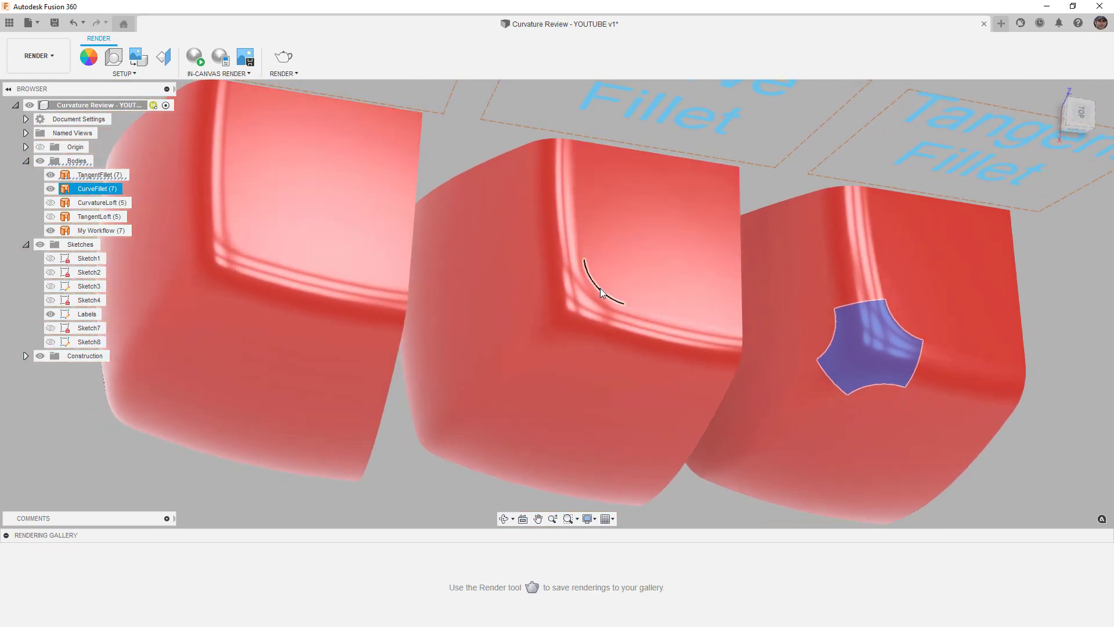
click(600, 288)
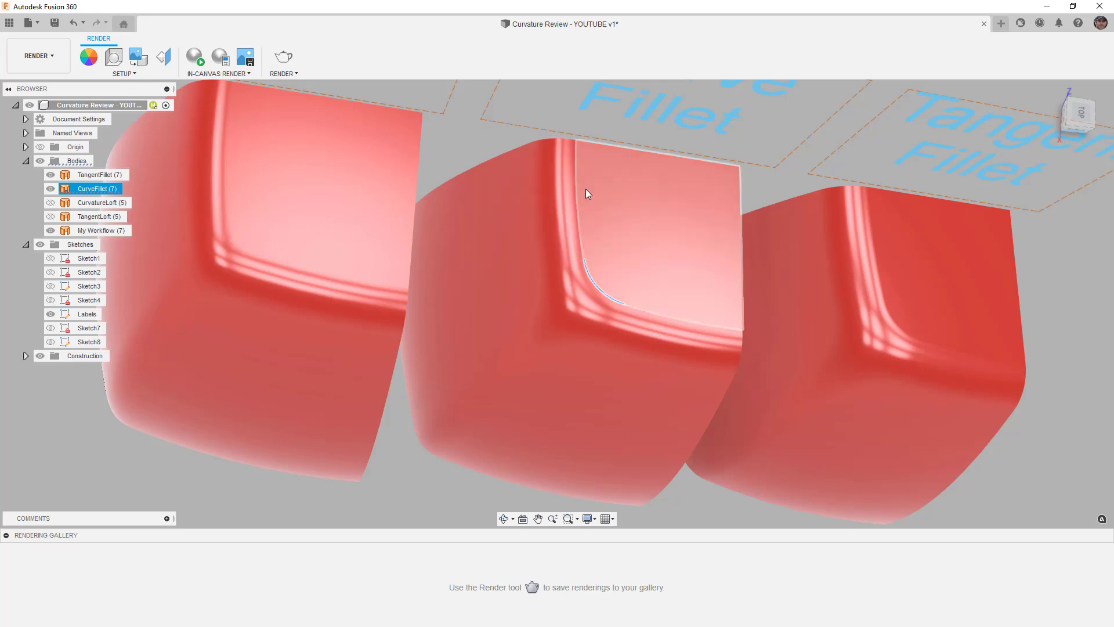
click(482, 145)
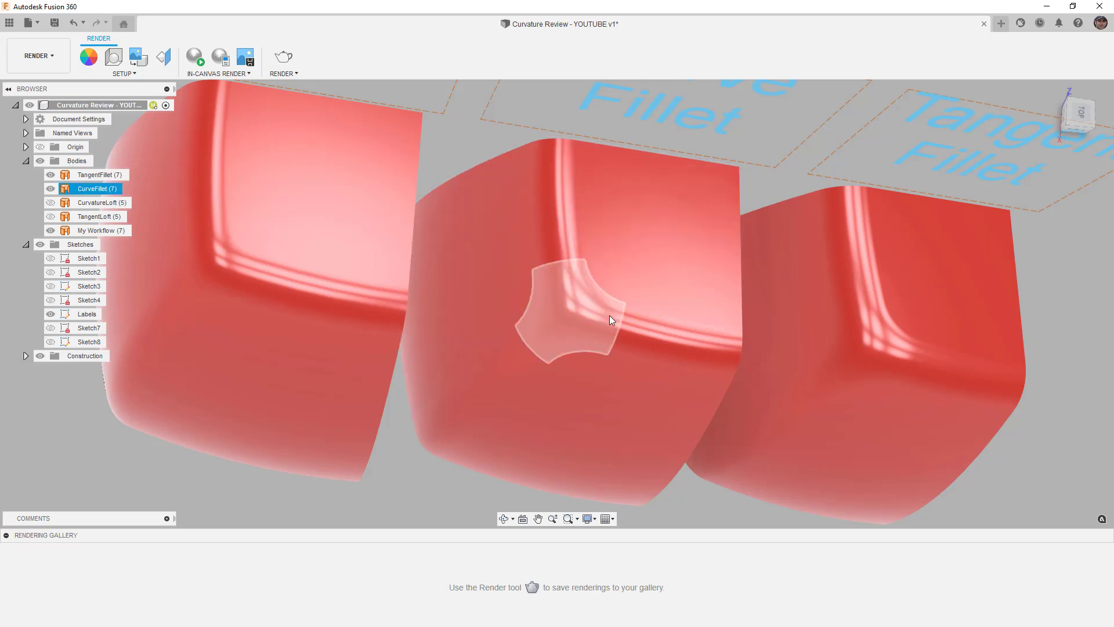
shift+middle_drag(633, 328, 558, 339)
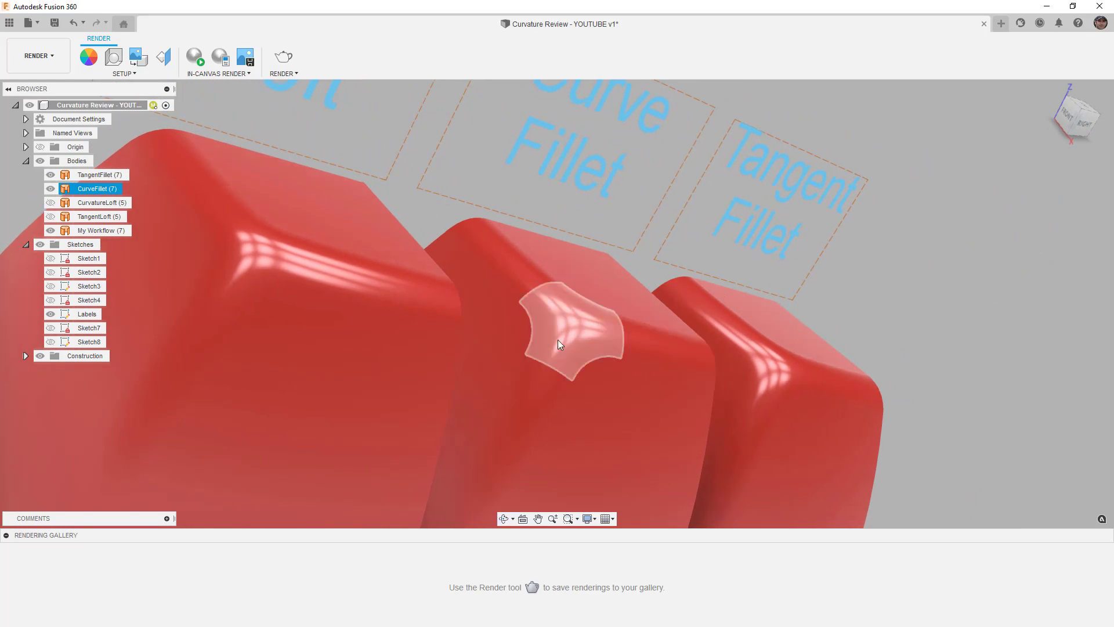
scroll(566, 333, up, 2)
scroll(581, 314, down, 3)
shift+middle_drag(603, 318, 580, 361)
Compare the top-face and blend reflections of the My Workflow, CurveFillet and TangentFillet bodies side by side
click(381, 285)
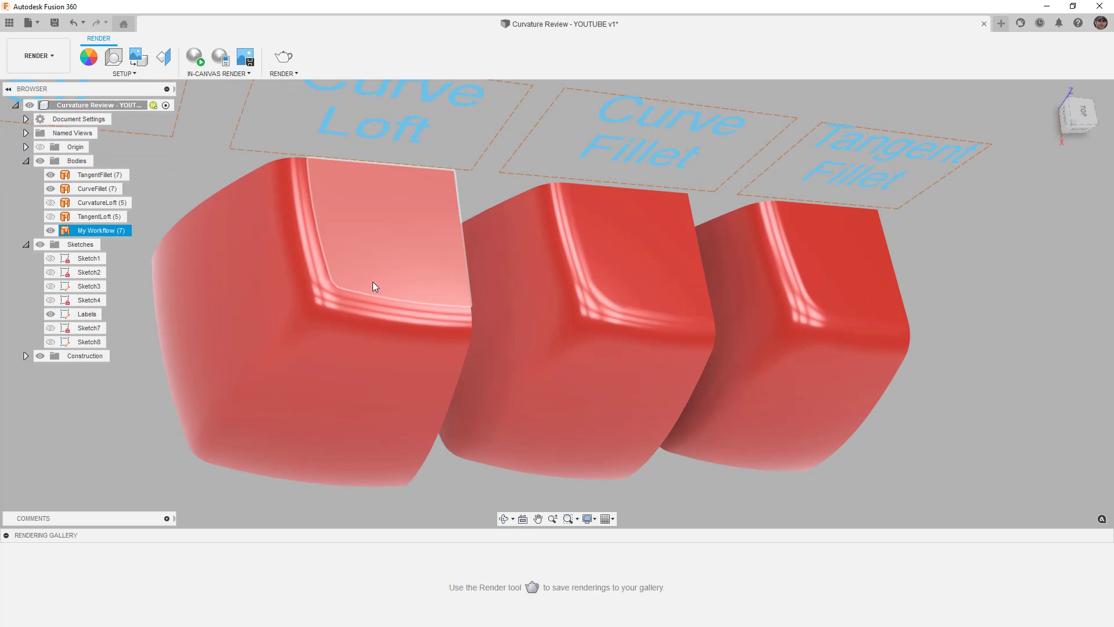
click(805, 264)
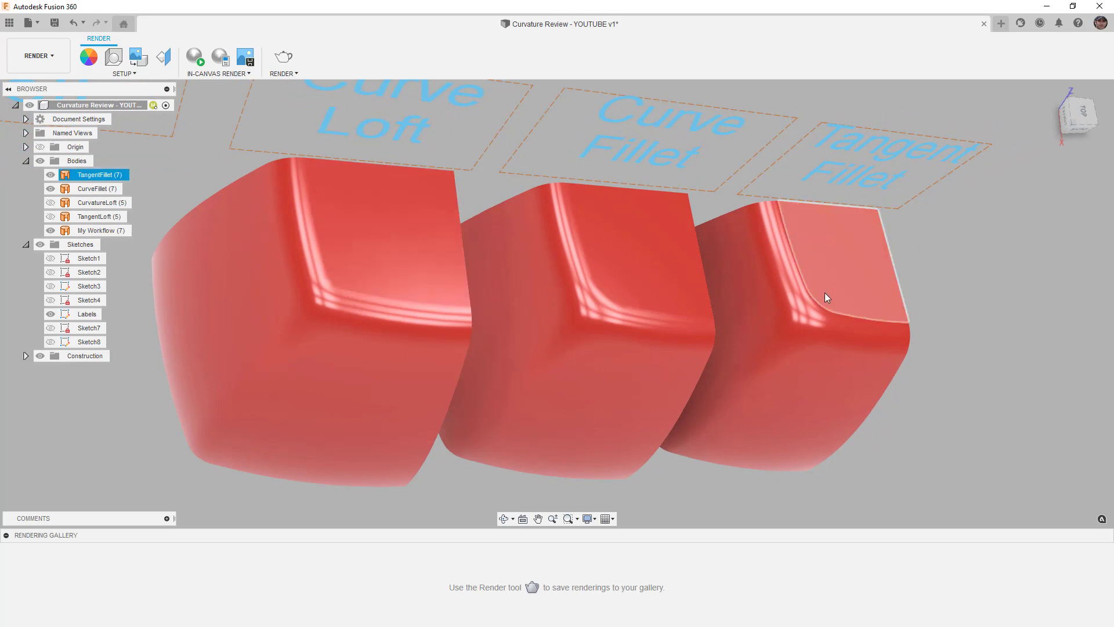
click(689, 306)
shift+middle_drag(620, 331, 579, 315)
scroll(549, 308, down, 5)
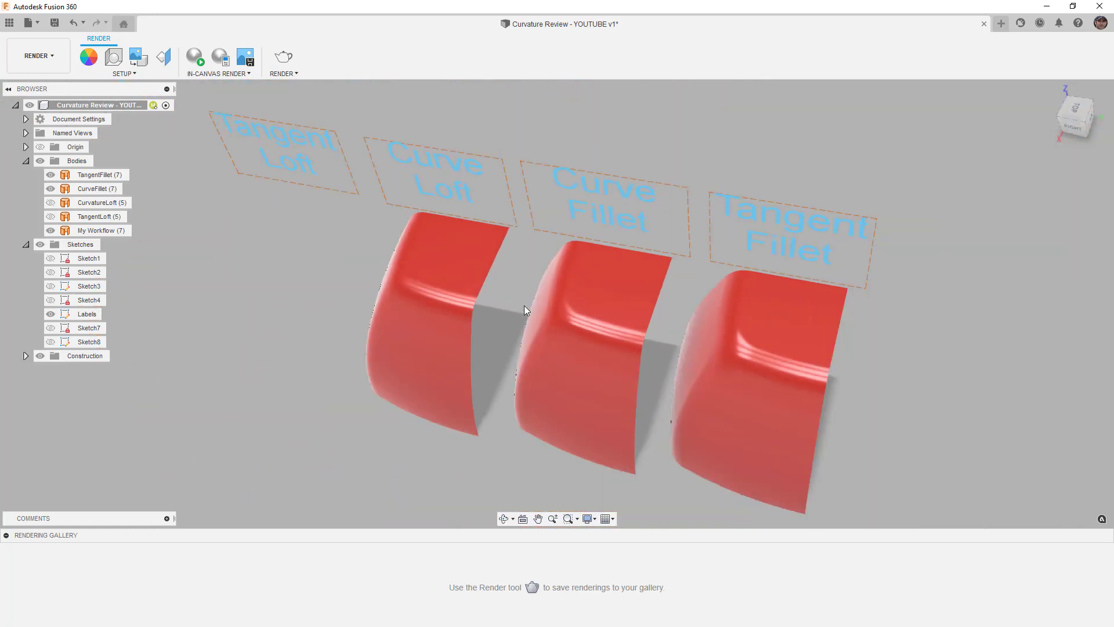
Run an in-canvas render to compare the corner highlights on the three bodies, and stop the render
click(39, 56)
click(196, 58)
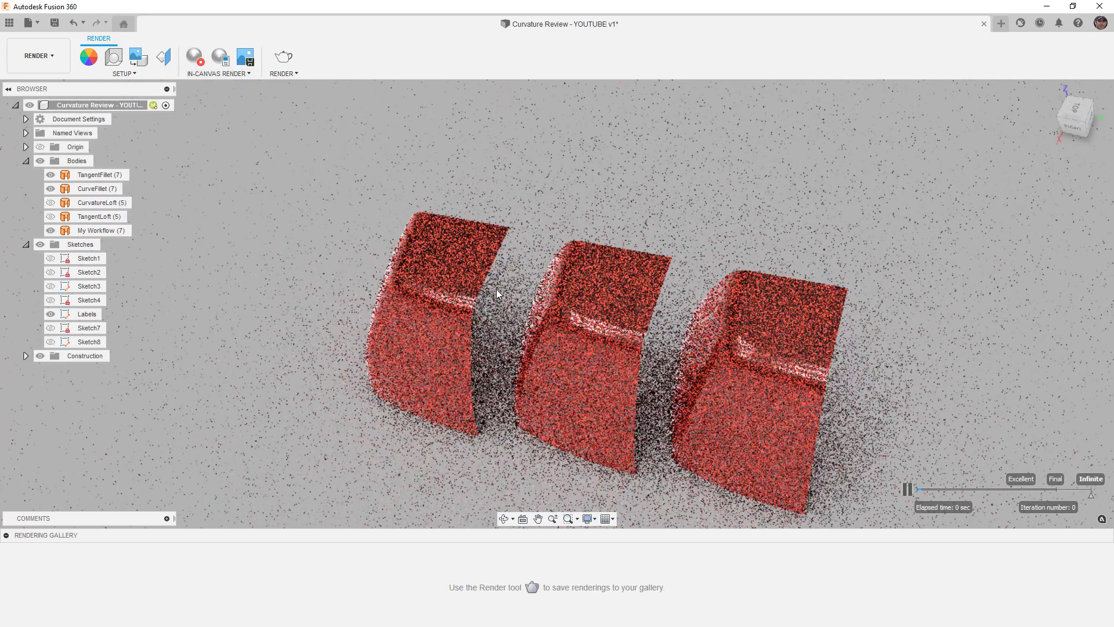
click(475, 371)
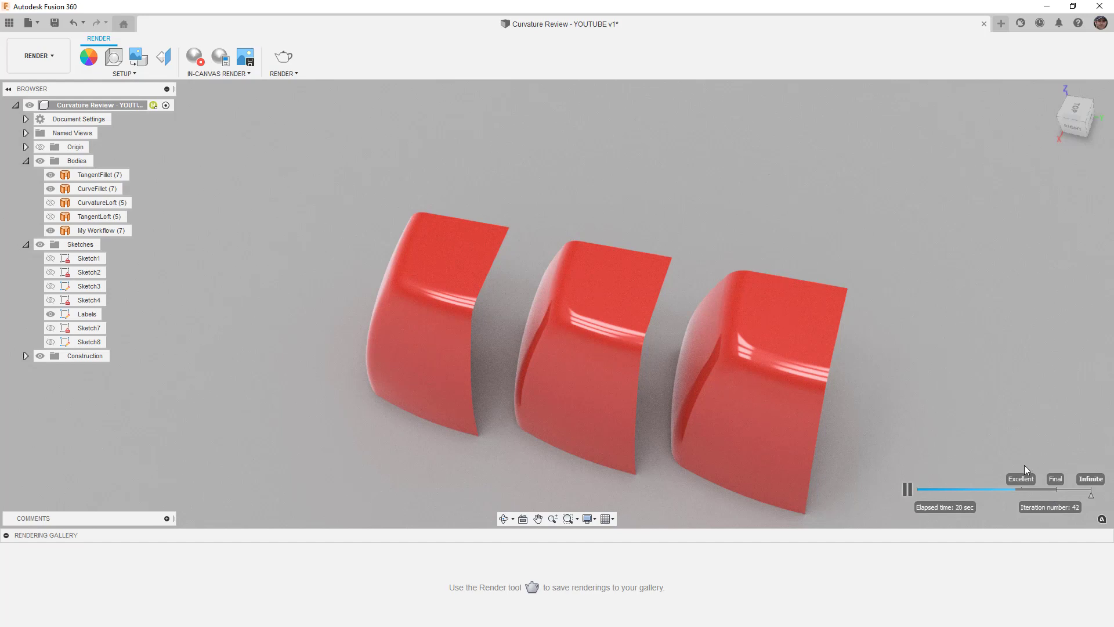
shift+middle_drag(900, 418, 918, 450)
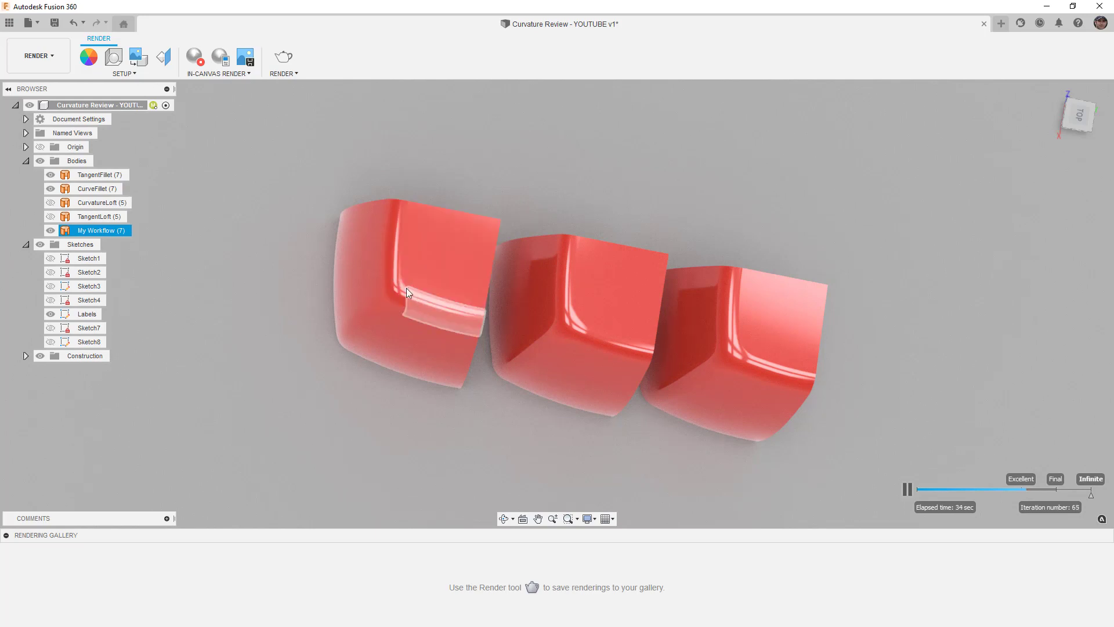
shift+middle_drag(430, 329, 419, 320)
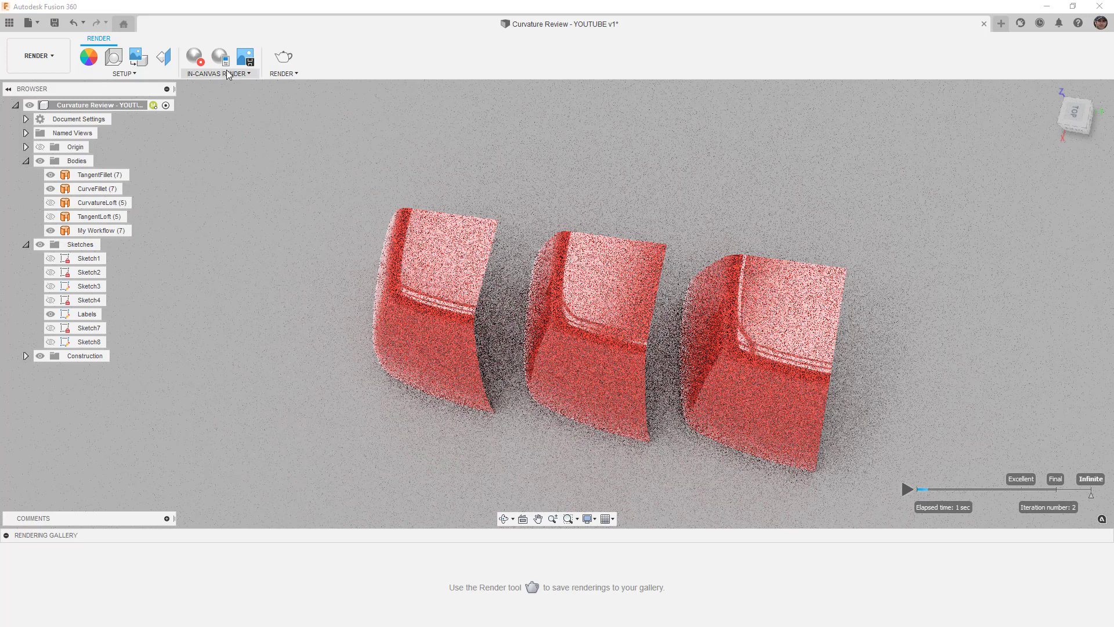
click(195, 56)
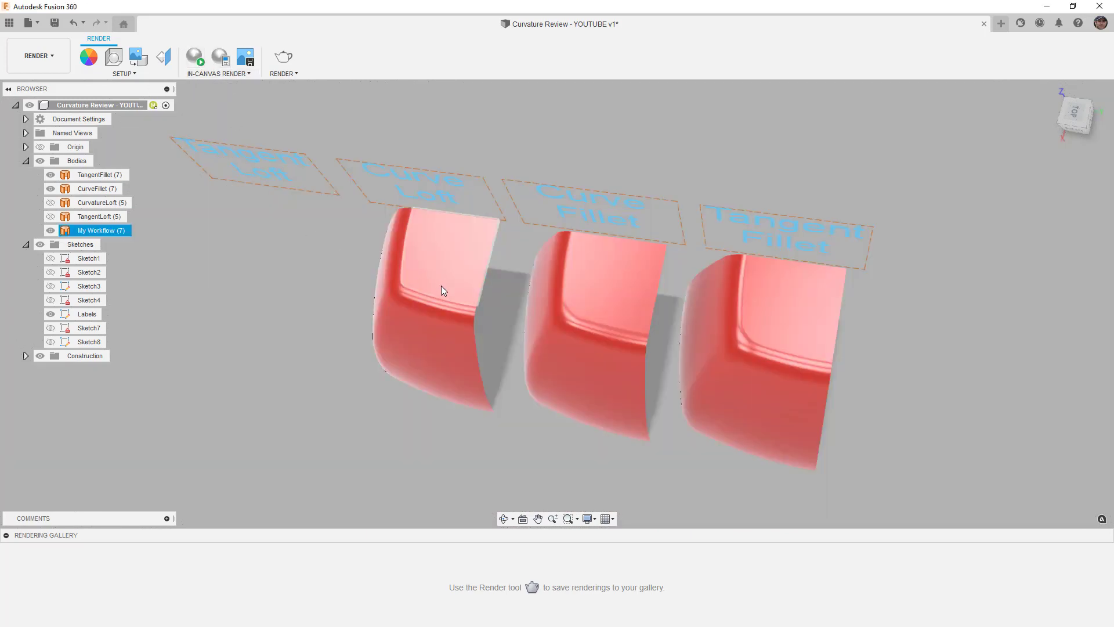
Return to the Design workspace and review the My Workflow, CurveFillet and TangentFillet bodies together
click(52, 57)
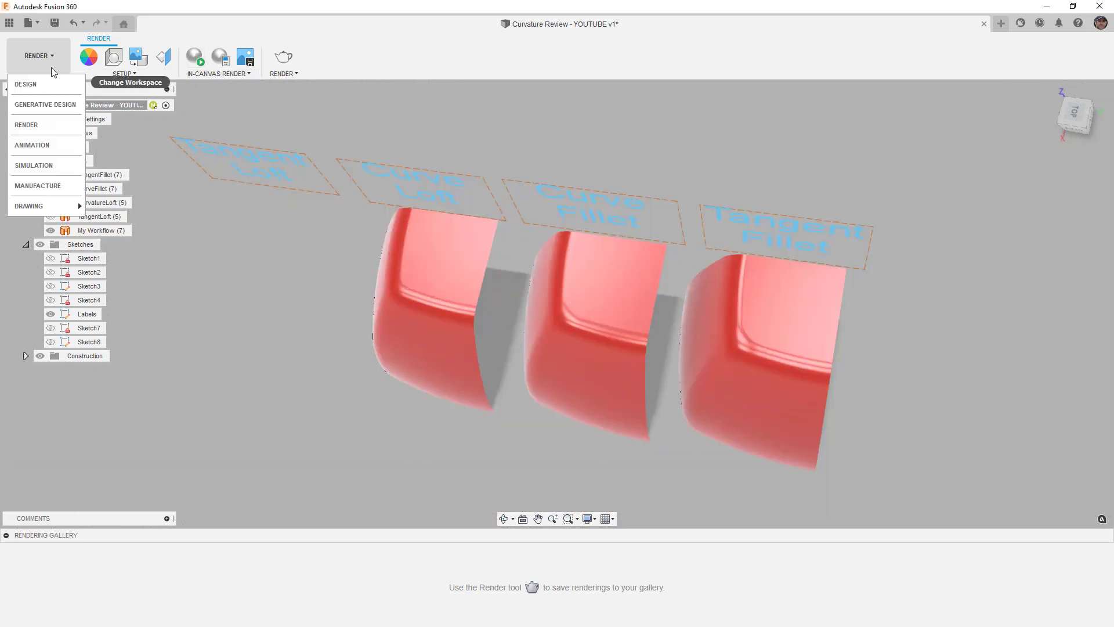
click(58, 79)
shift+middle_drag(505, 340, 685, 278)
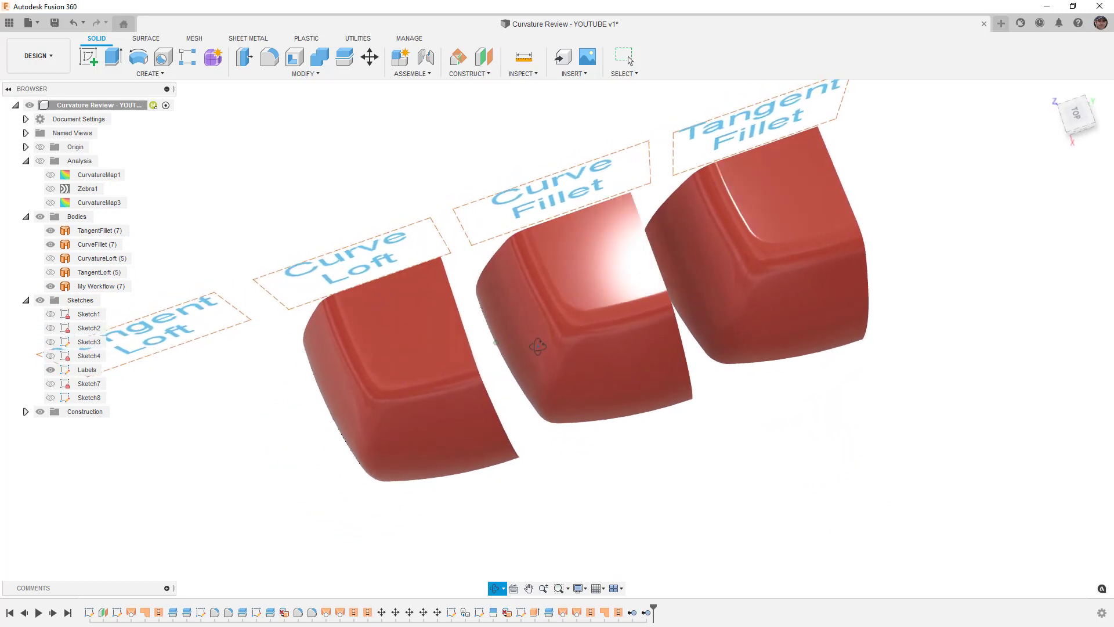
click(752, 249)
click(558, 318)
mouse_move(558, 318)
shift+middle_down()
mouse_move(562, 269)
mouse_move(540, 325)
shift+middle_up()
scroll(540, 321, down, 6)
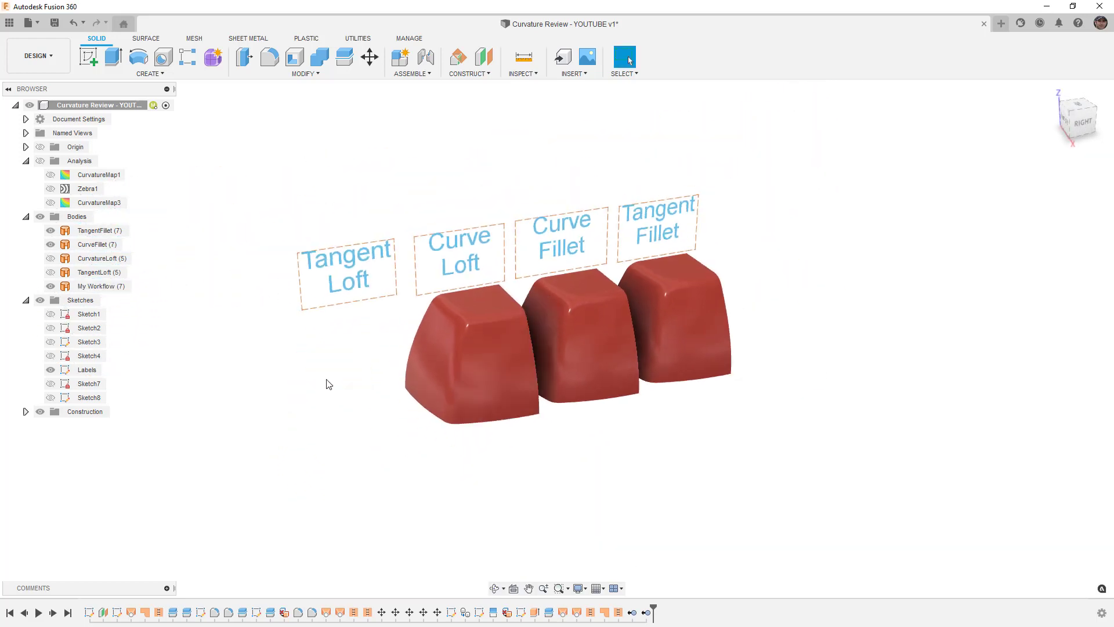